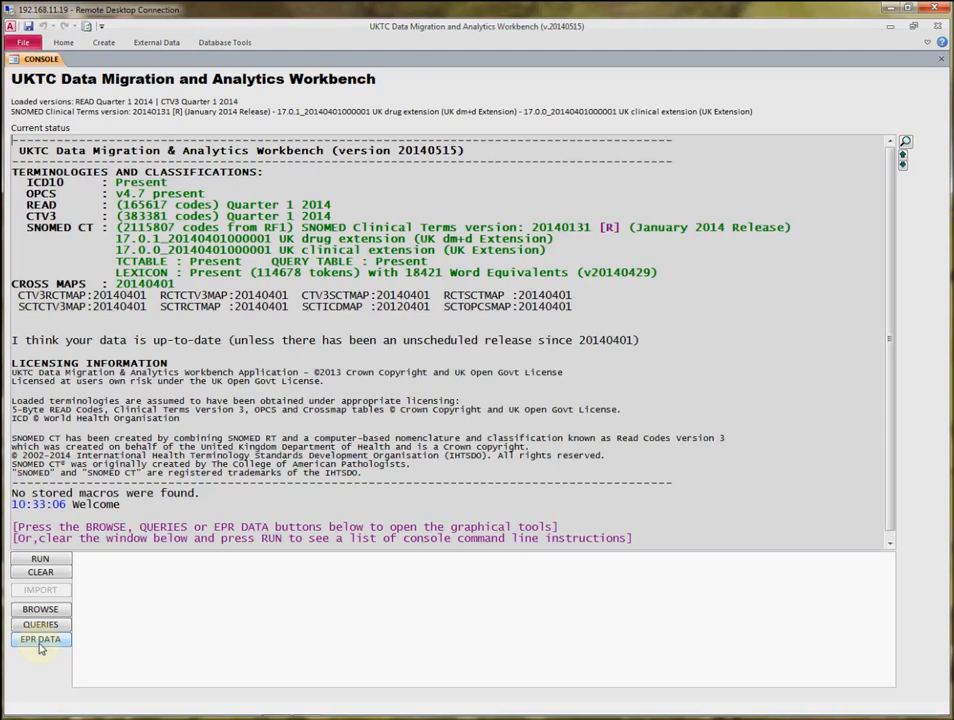
Open the EPR data analytics view and try opening an EPR data file
{"action": "left_click", "coordinate": [40, 645]}
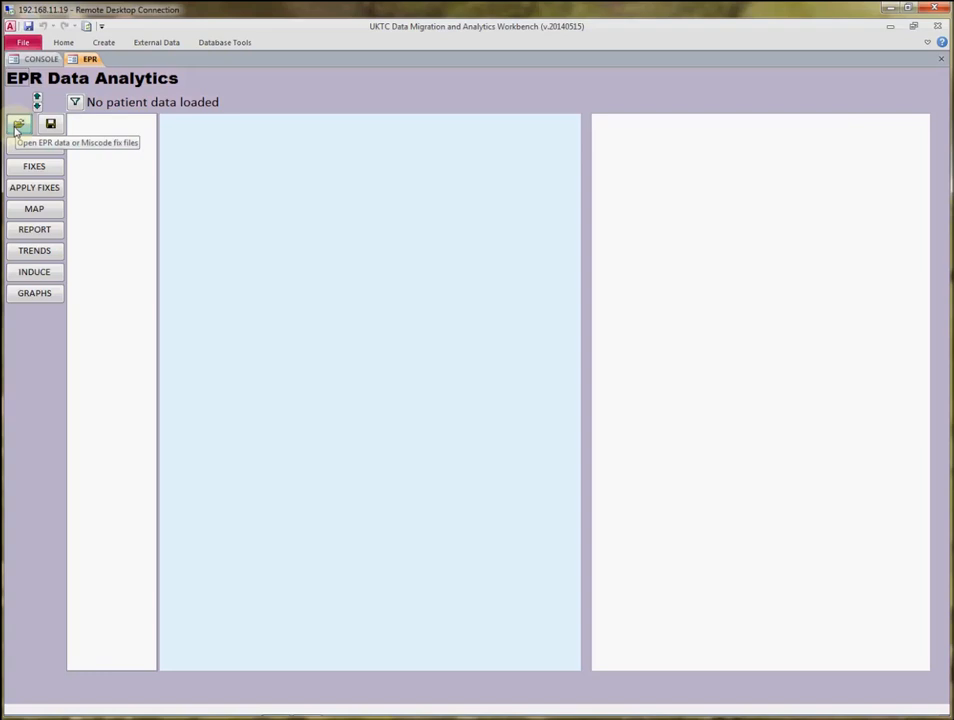
{"action": "left_click", "coordinate": [17, 126]}
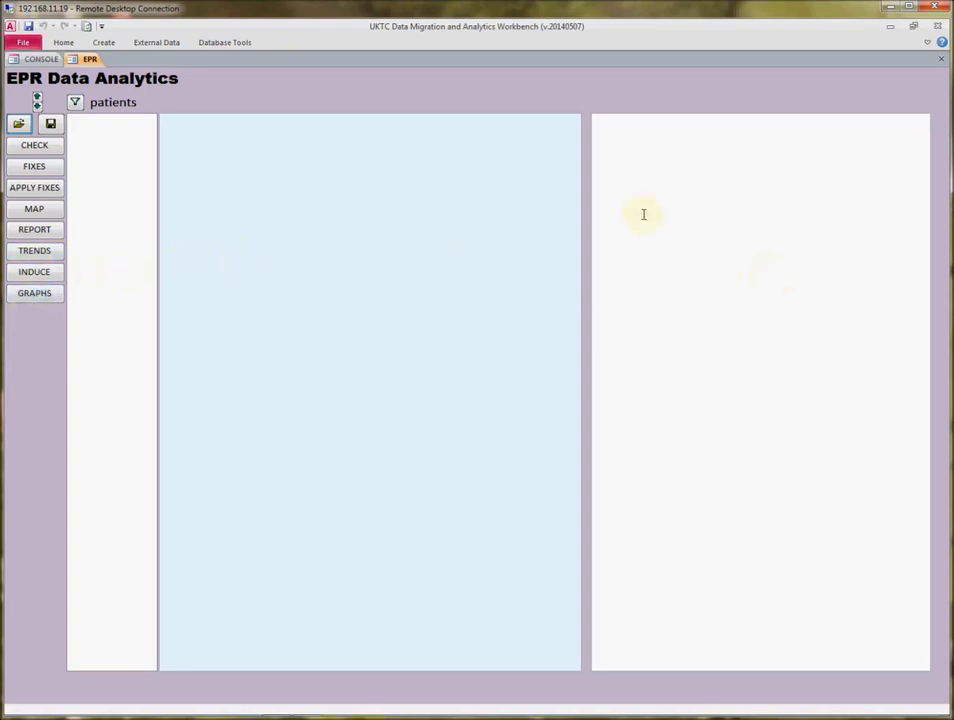
{"action": "left_click", "coordinate": [19, 124]}
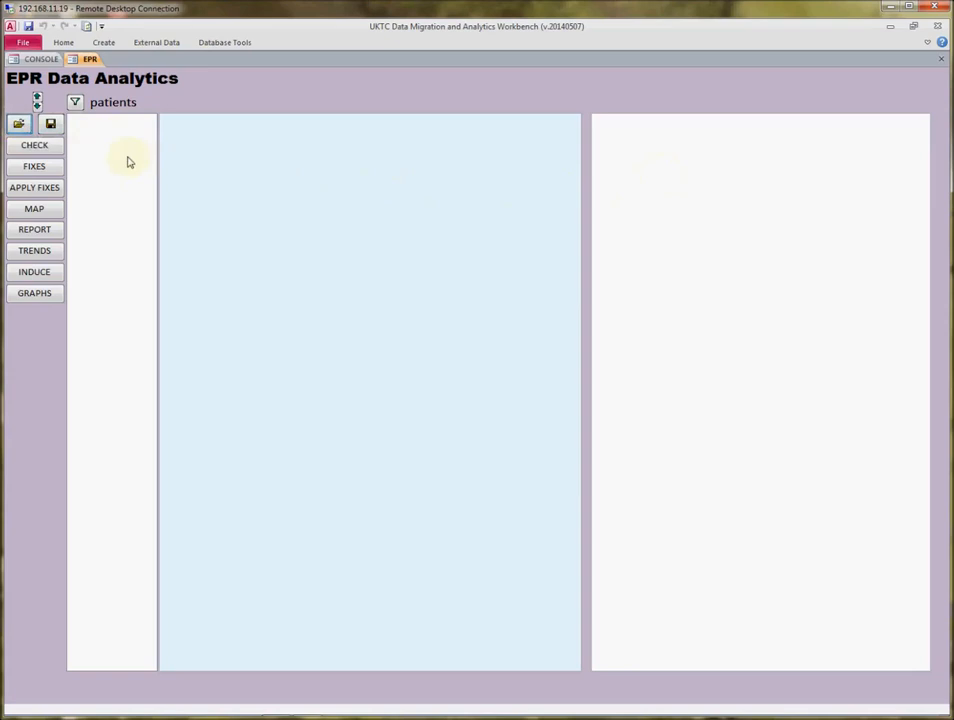
Run the DEMO console command, choosing to create only a bit of fake demonstration patient data
{"action": "left_click", "coordinate": [41, 61]}
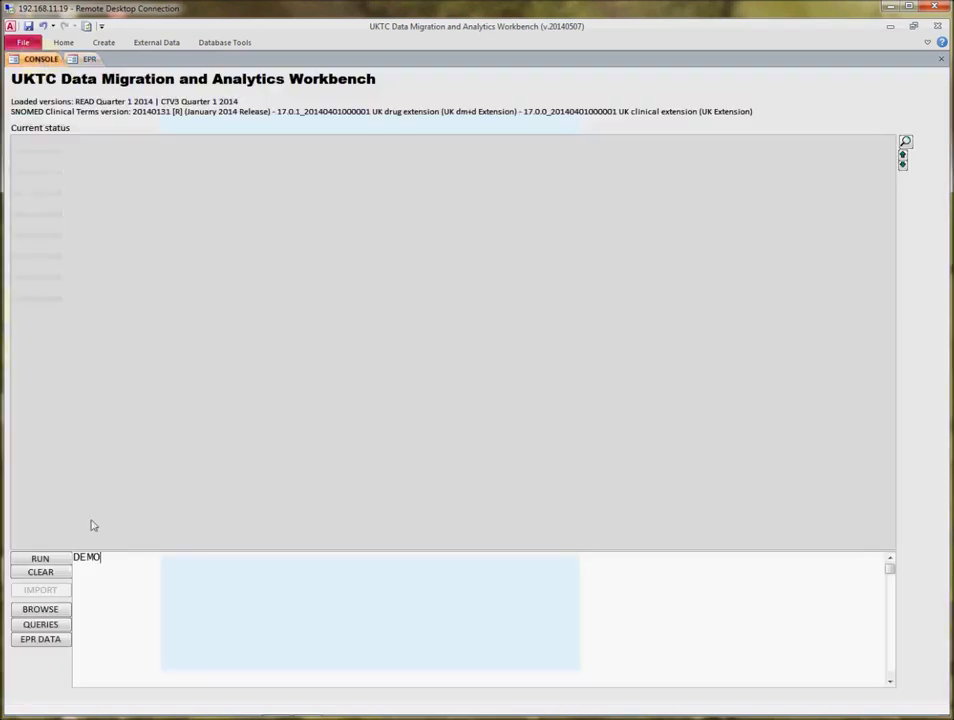
{"action": "left_click", "coordinate": [102, 565]}
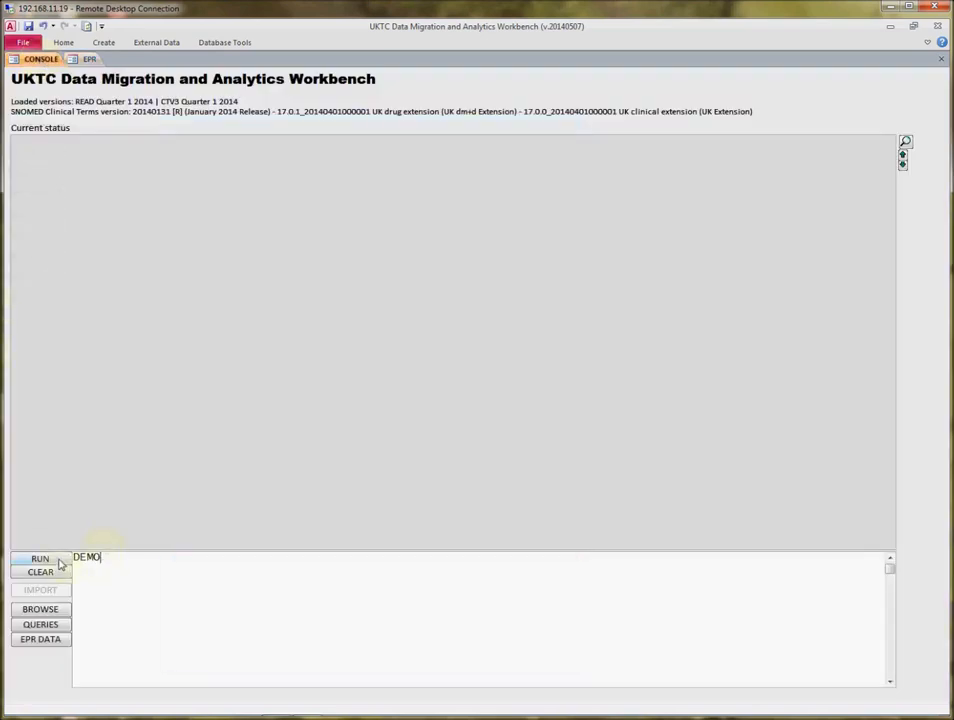
{"action": "left_click", "coordinate": [58, 560]}
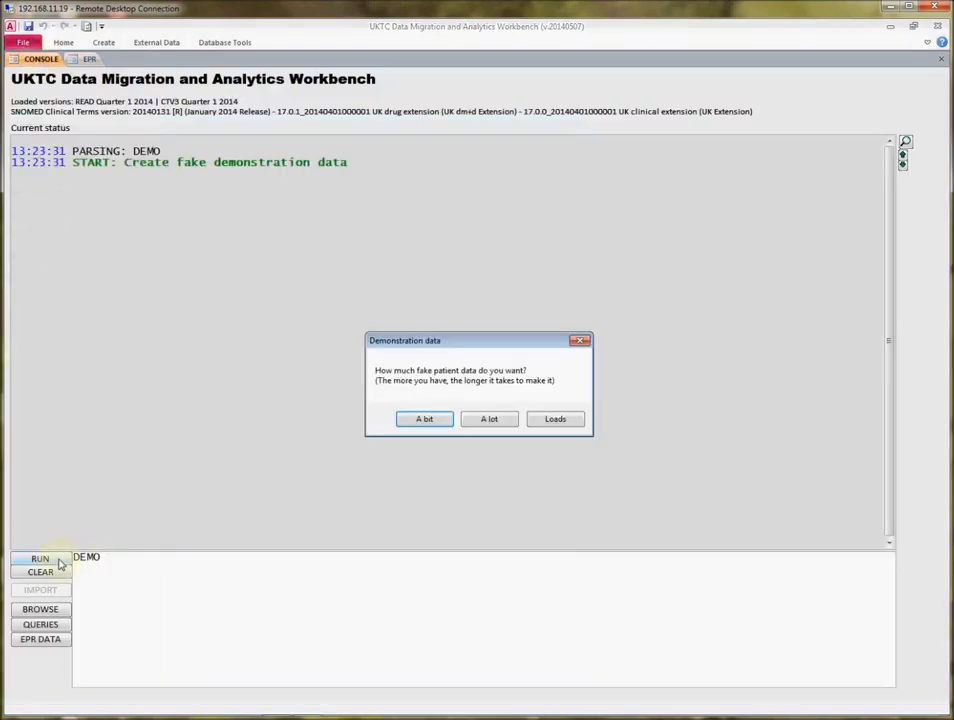
{"action": "left_click", "coordinate": [425, 428]}
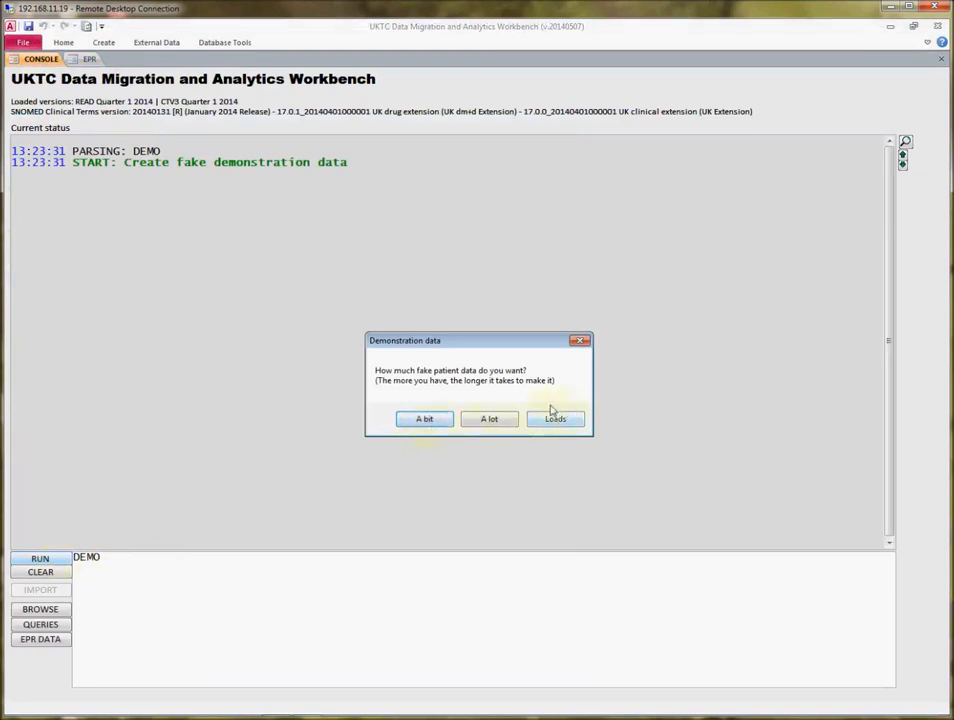
{"action": "left_click", "coordinate": [421, 421]}
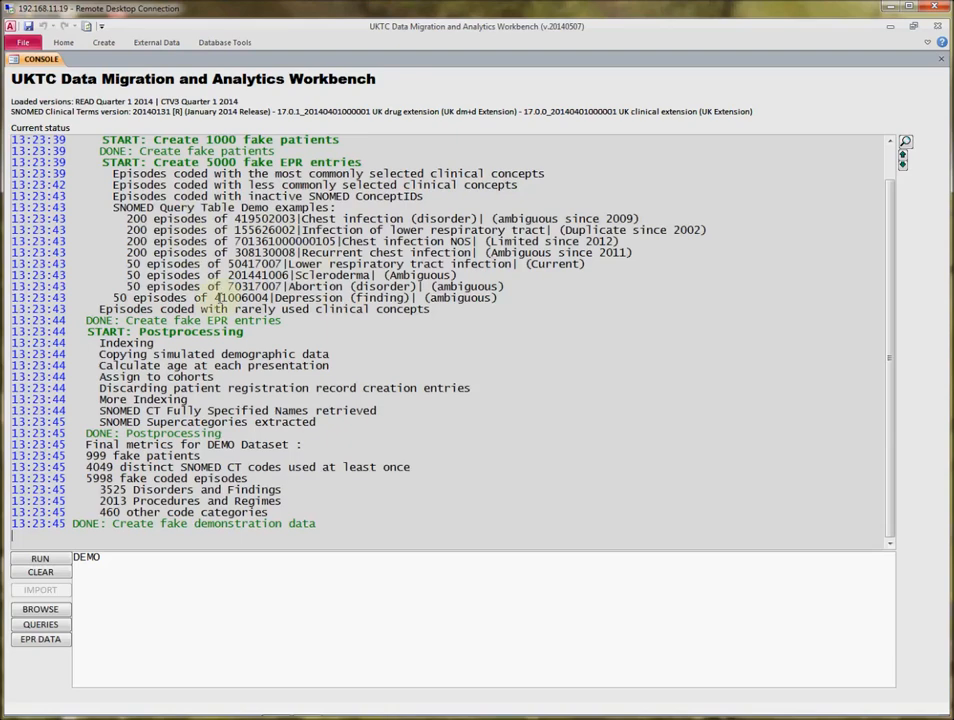
Open the EPR data view and browse the records of patients P13, P17 and P18
{"action": "left_click", "coordinate": [40, 640]}
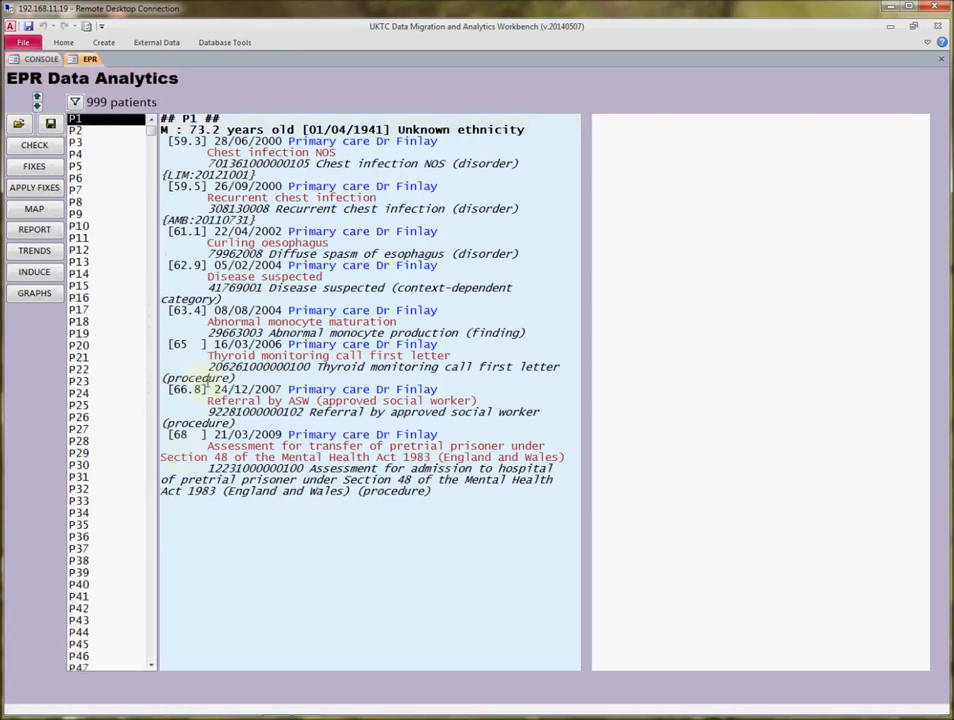
{"action": "mouse_move", "coordinate": [148, 128]}
{"action": "left_mouse_down"}
{"action": "mouse_move", "coordinate": [150, 375]}
{"action": "mouse_move", "coordinate": [150, 128]}
{"action": "left_mouse_up"}
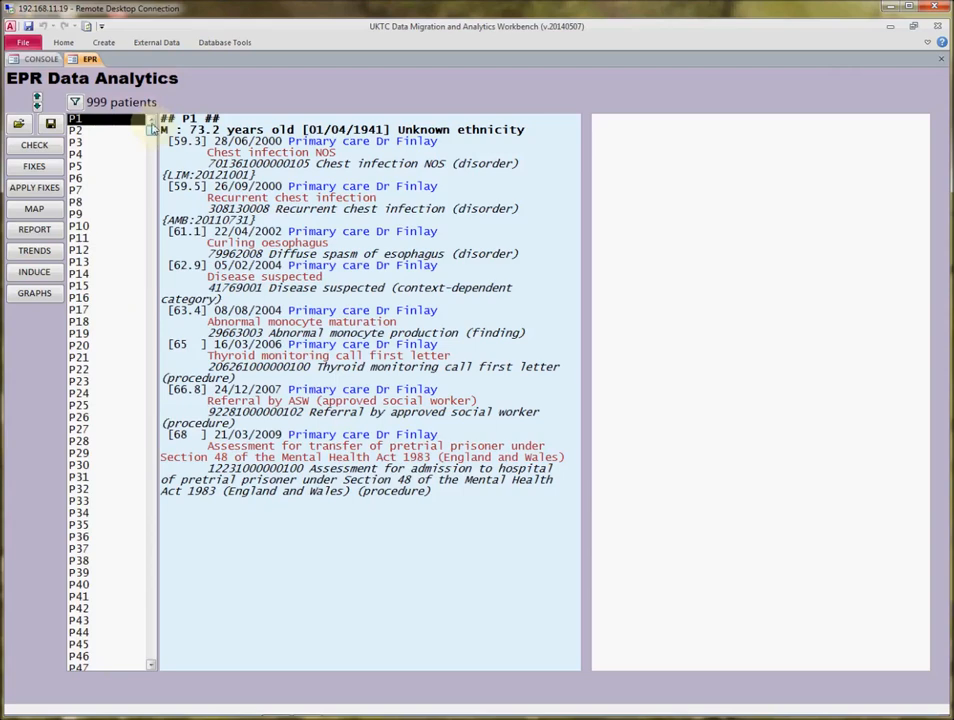
{"action": "left_click", "coordinate": [80, 262]}
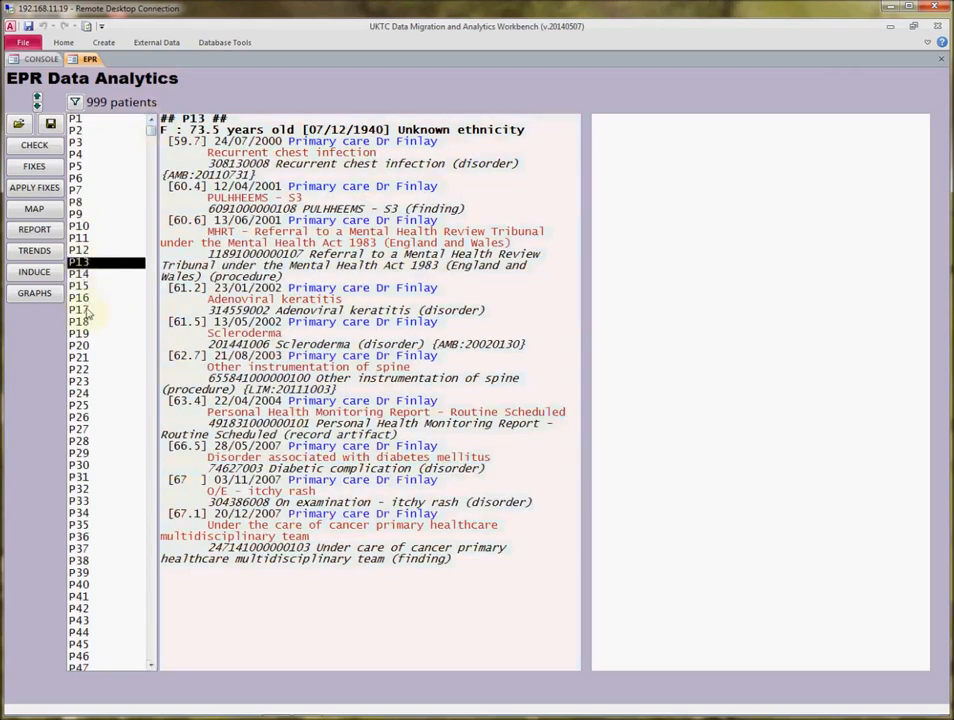
{"action": "left_click", "coordinate": [86, 311]}
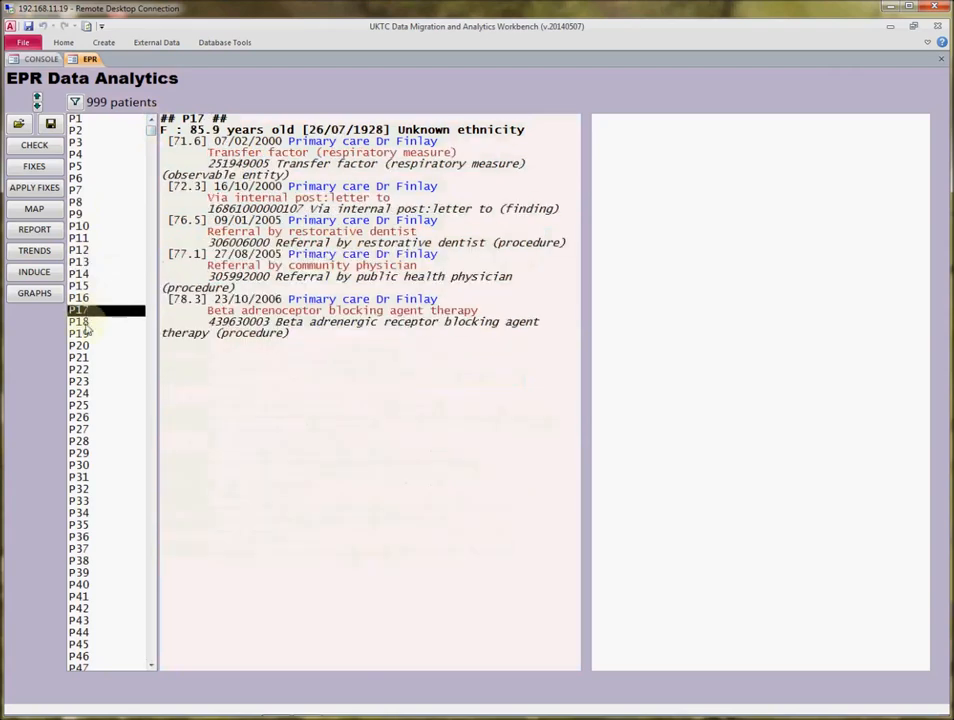
{"action": "left_click", "coordinate": [86, 324]}
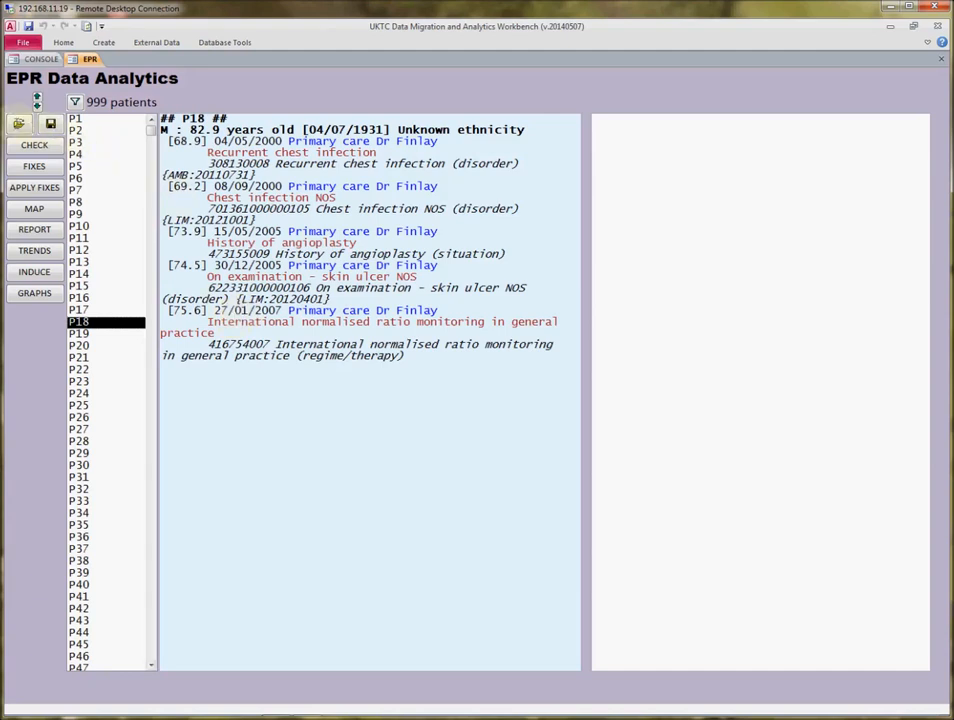
Load Clinical SNOMED Data 2008-2011.txt as EPR data, replacing the currently loaded data
{"action": "left_click", "coordinate": [18, 123]}
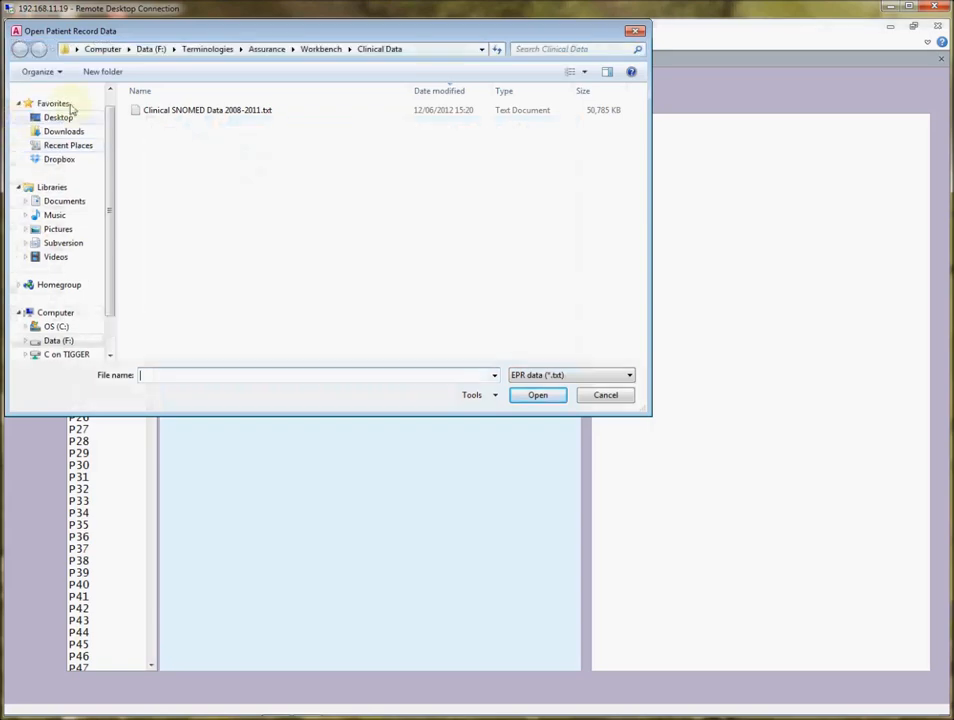
{"action": "left_click", "coordinate": [165, 110]}
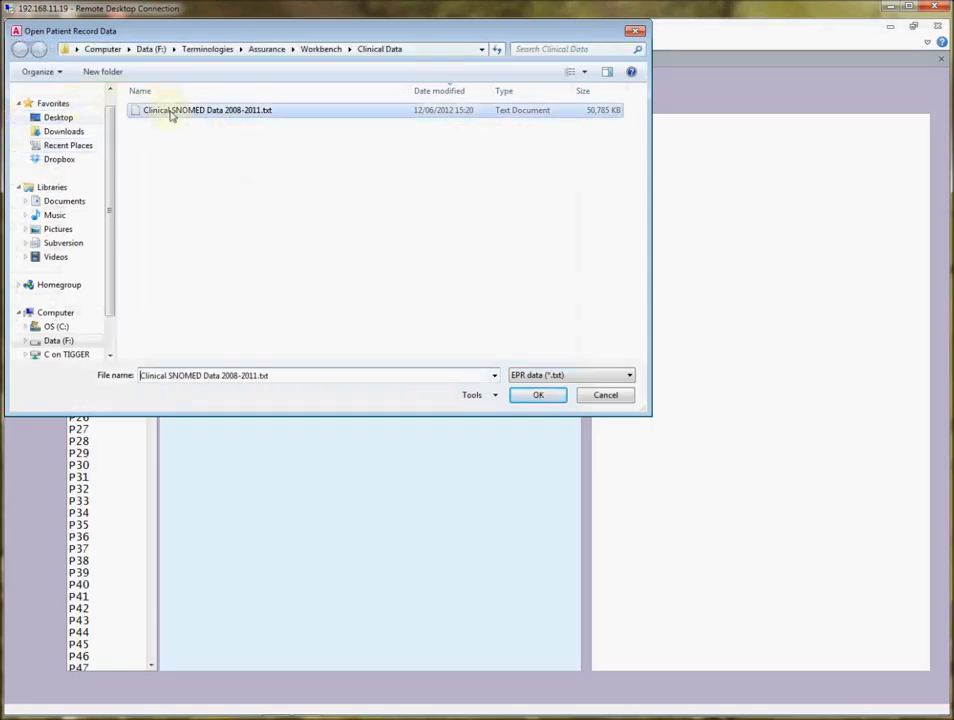
{"action": "left_click", "coordinate": [530, 397]}
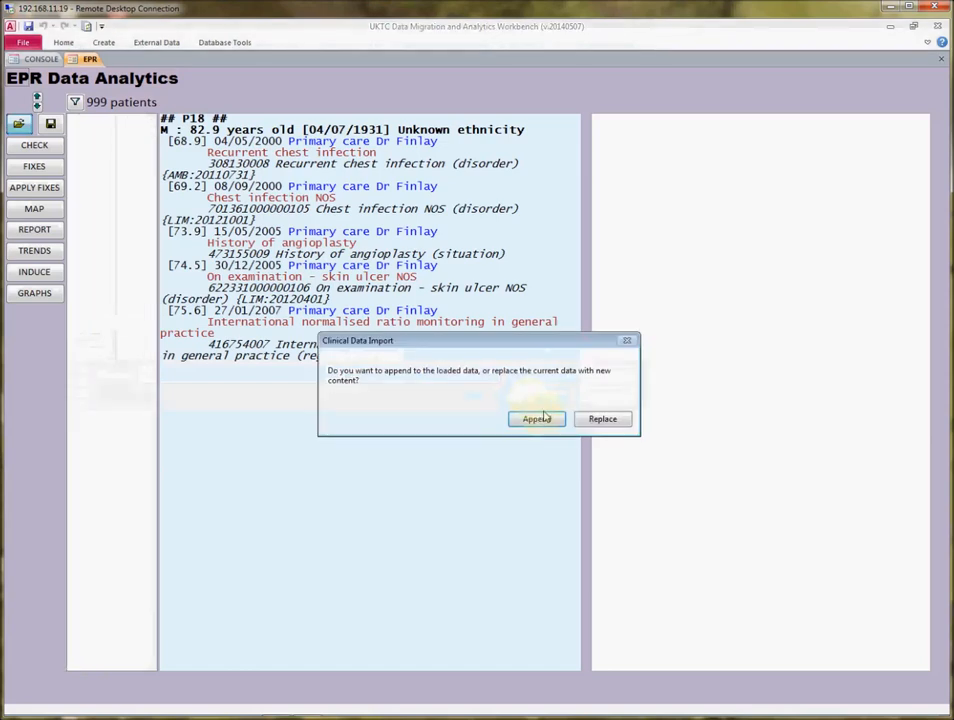
{"action": "left_click", "coordinate": [603, 421]}
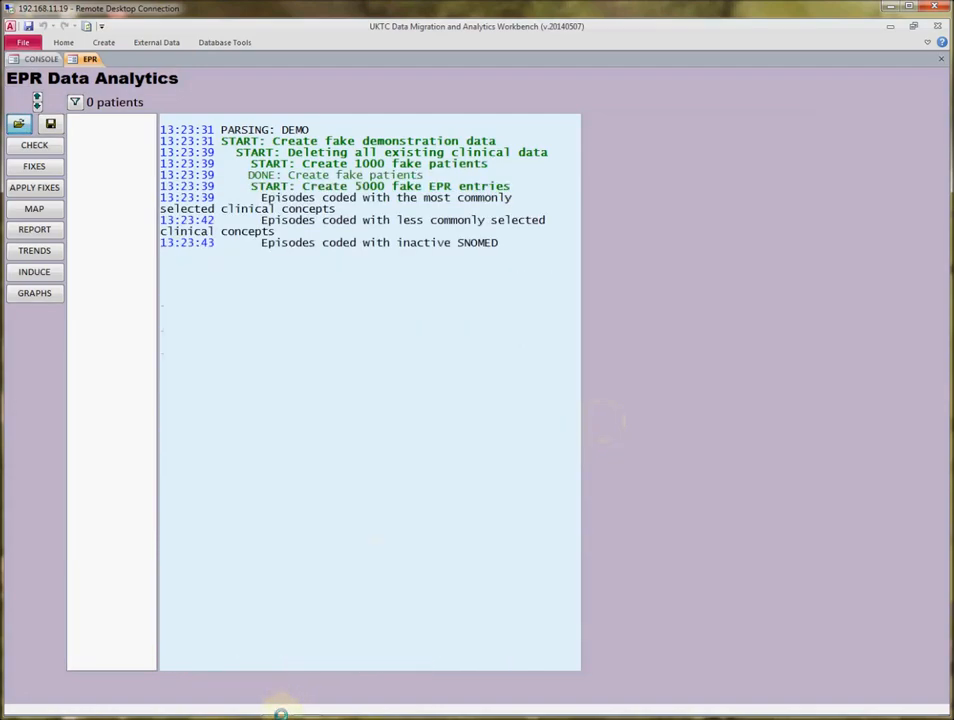
Consult the user guide's table of EPR data columns, then close it
{"action": "left_click", "coordinate": [280, 708]}
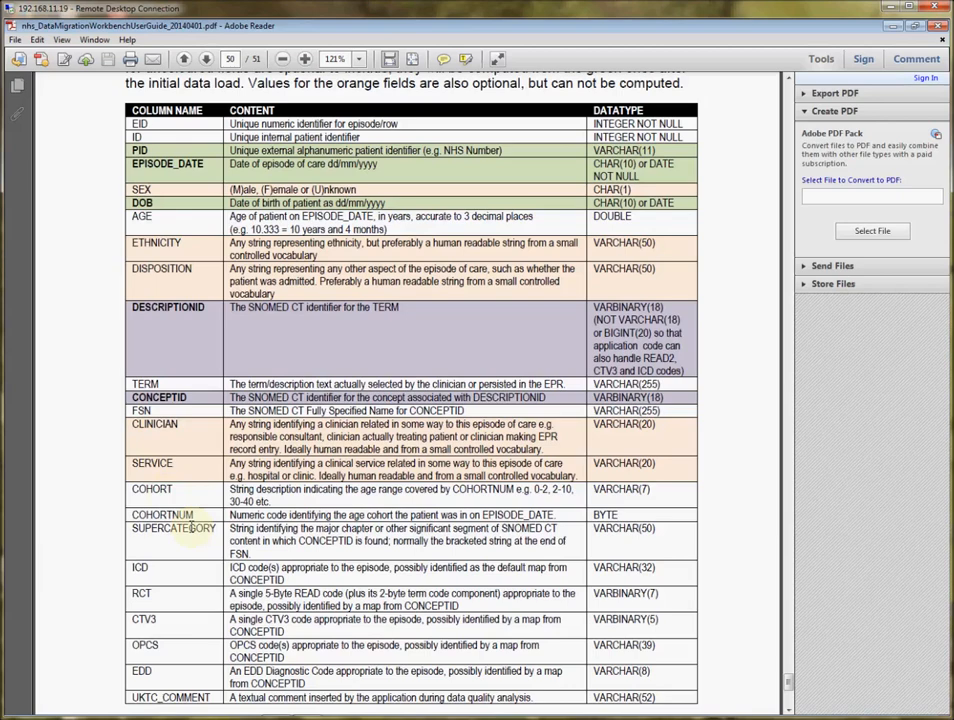
{"action": "left_click", "coordinate": [941, 24]}
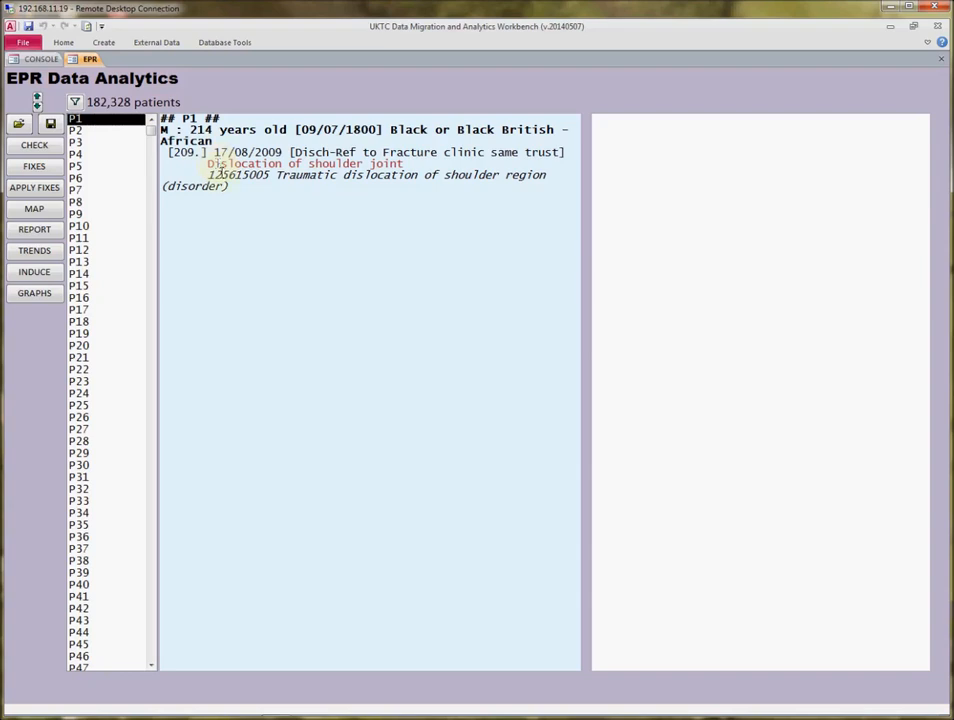
Show the concept hierarchy for patient P1's dislocation code and browse several other patients' records
{"action": "double_click", "coordinate": [222, 175]}
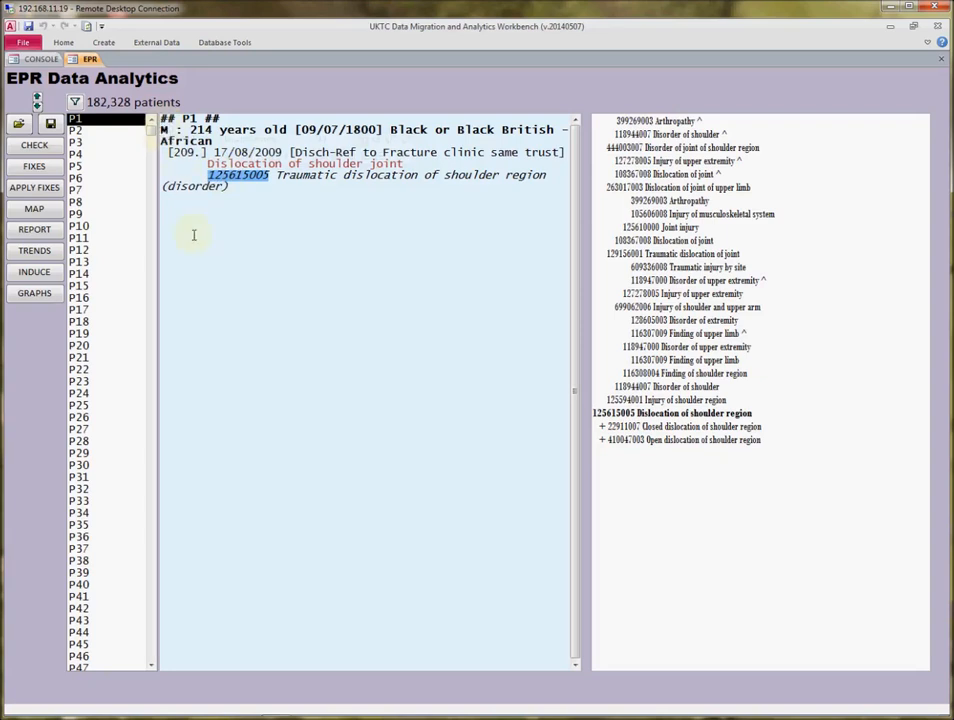
{"action": "left_click", "coordinate": [84, 145]}
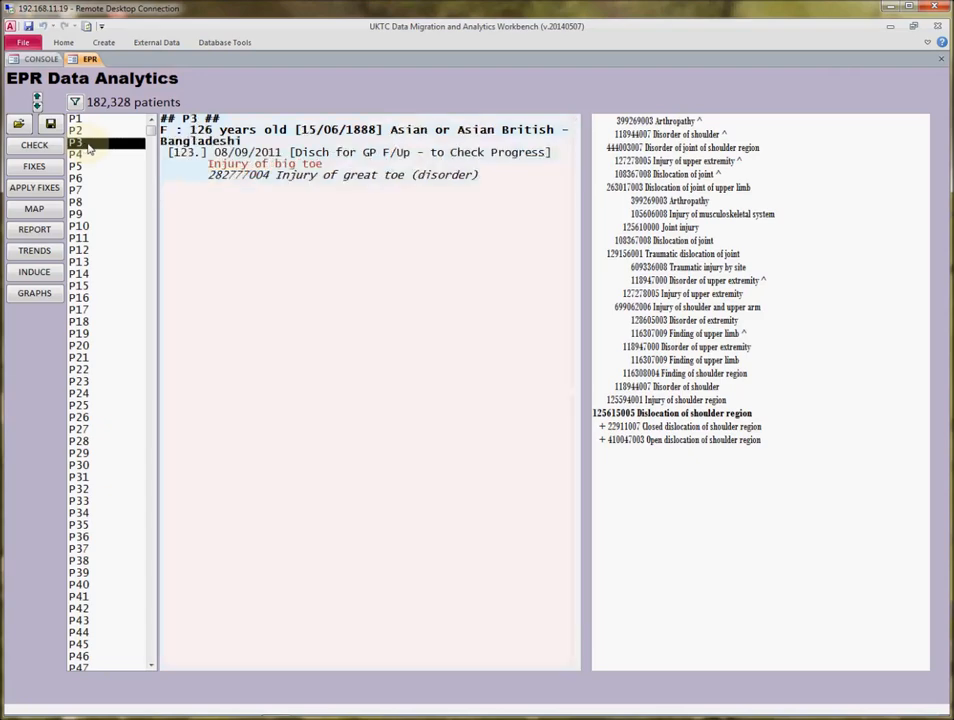
{"action": "left_click", "coordinate": [87, 287]}
{"action": "left_click", "coordinate": [80, 357]}
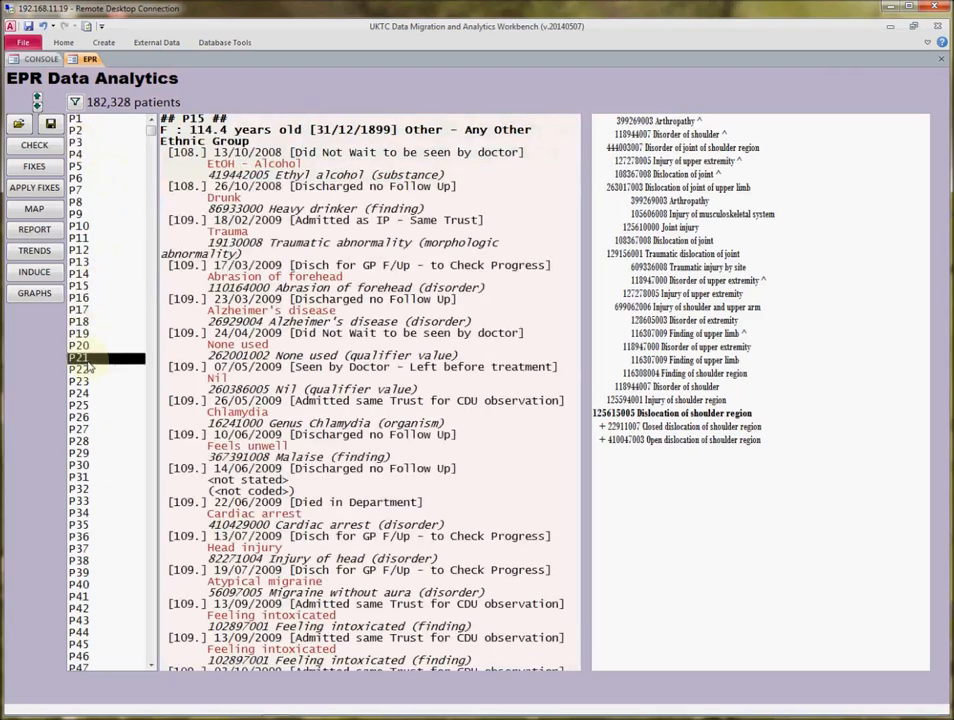
{"action": "left_click", "coordinate": [78, 442]}
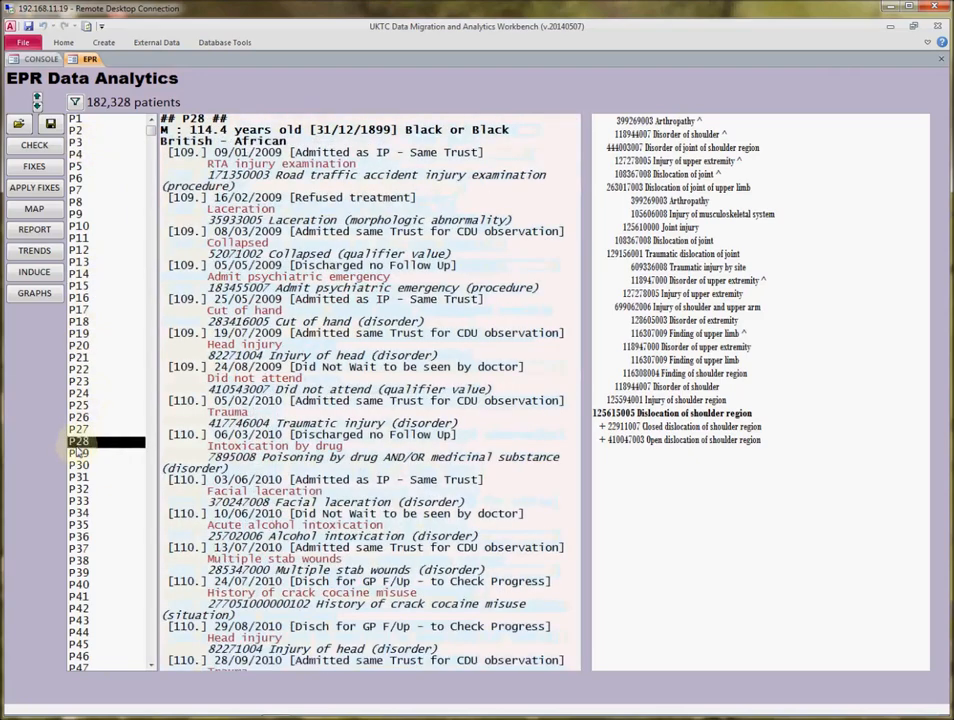
{"action": "left_click", "coordinate": [79, 512]}
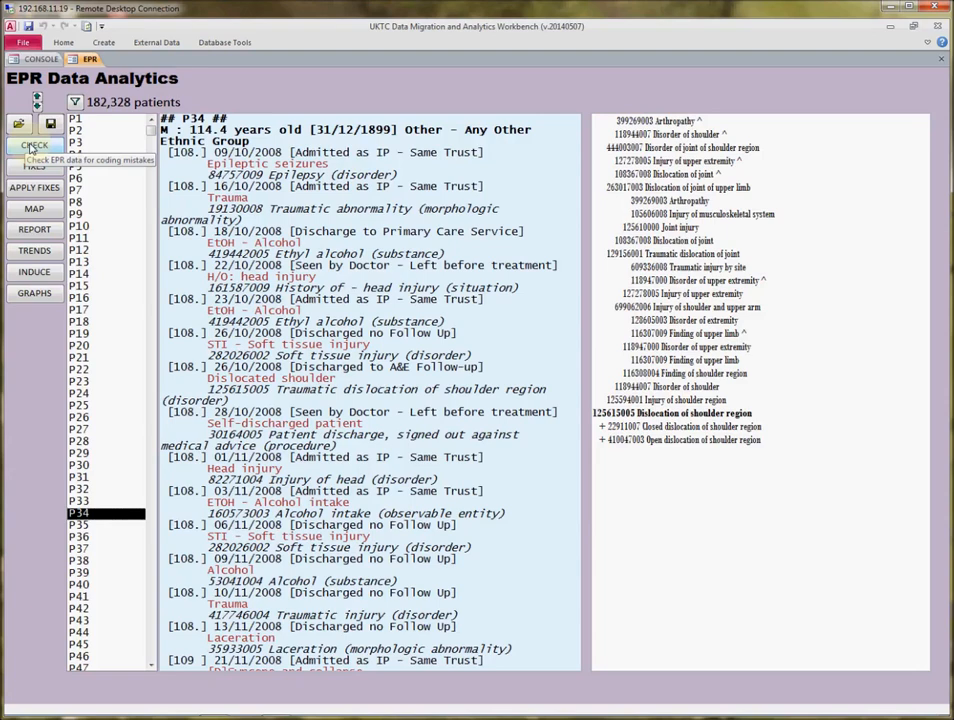
Run the miscoding check on the loaded EPR data and dismiss the completion notice
{"action": "left_click", "coordinate": [33, 146]}
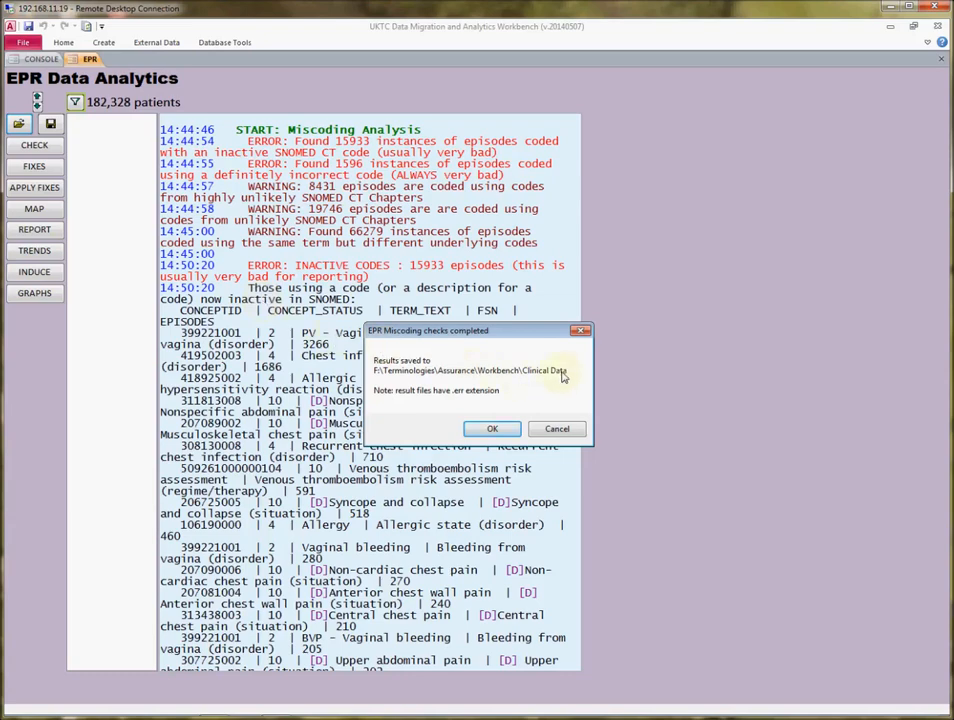
{"action": "left_click", "coordinate": [492, 431]}
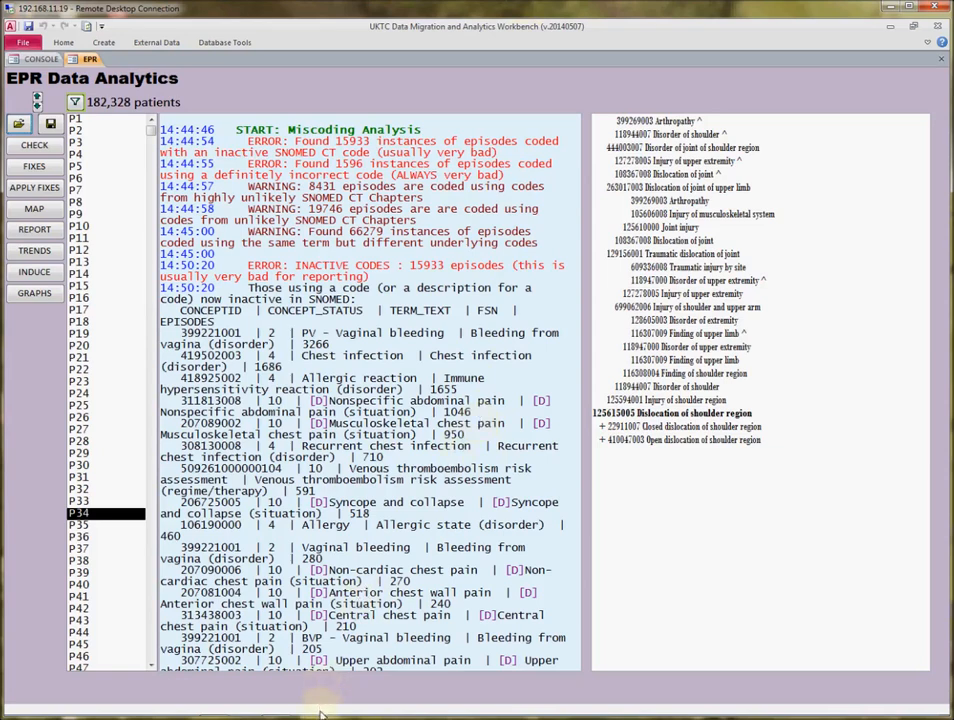
Open the five saved EPRCHECK report files from the Clinical Data folder in Notepad++
{"action": "mouse_move", "coordinate": [319, 714]}
{"action": "left_click", "coordinate": [213, 706]}
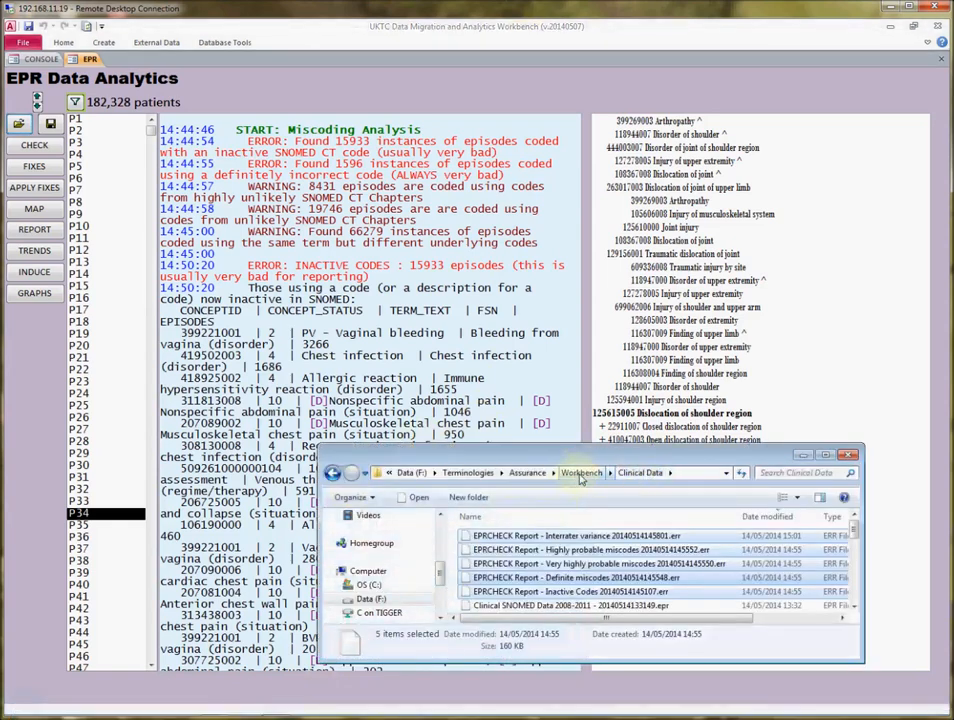
{"action": "right_click", "coordinate": [585, 565]}
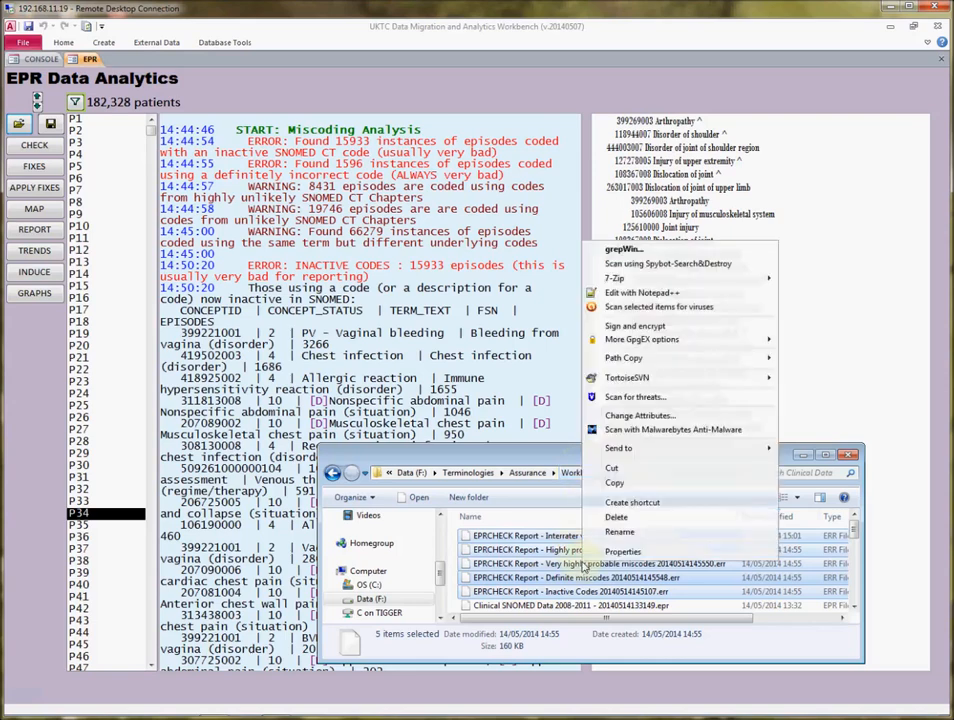
{"action": "left_click", "coordinate": [649, 293]}
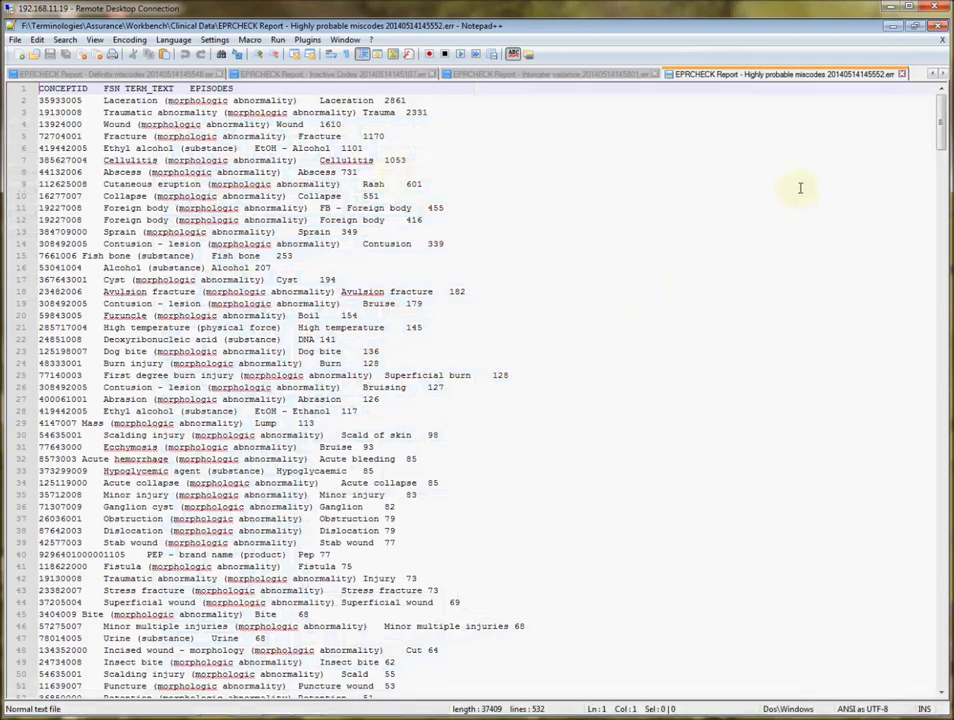
Review each EPRCHECK report in turn, from highly probable miscodes to interrater variance
{"action": "left_click", "coordinate": [931, 72]}
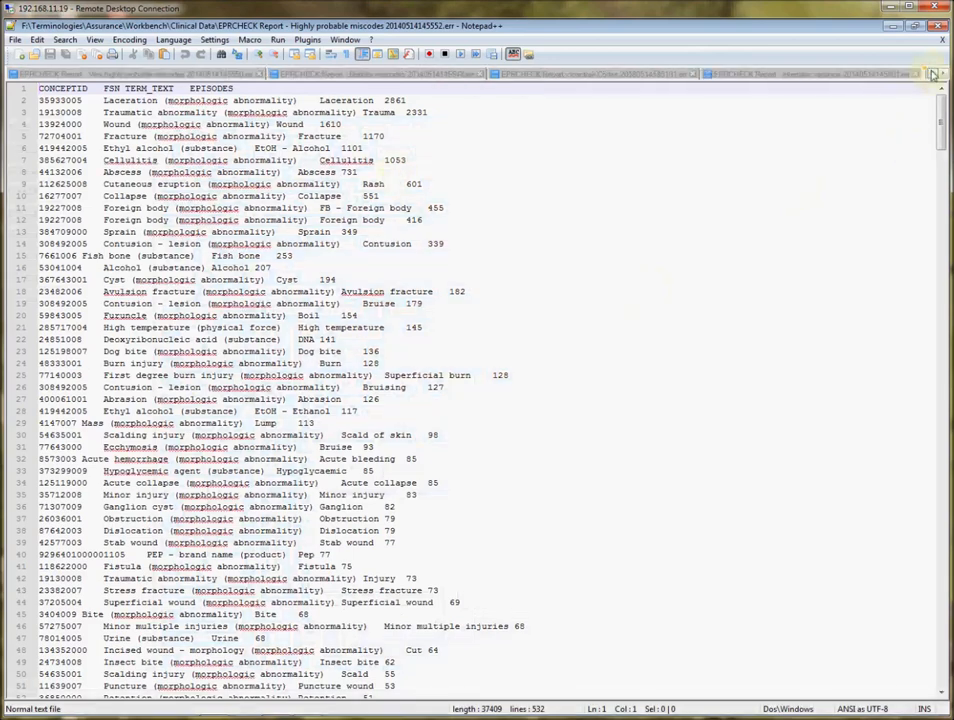
{"action": "left_click", "coordinate": [430, 76]}
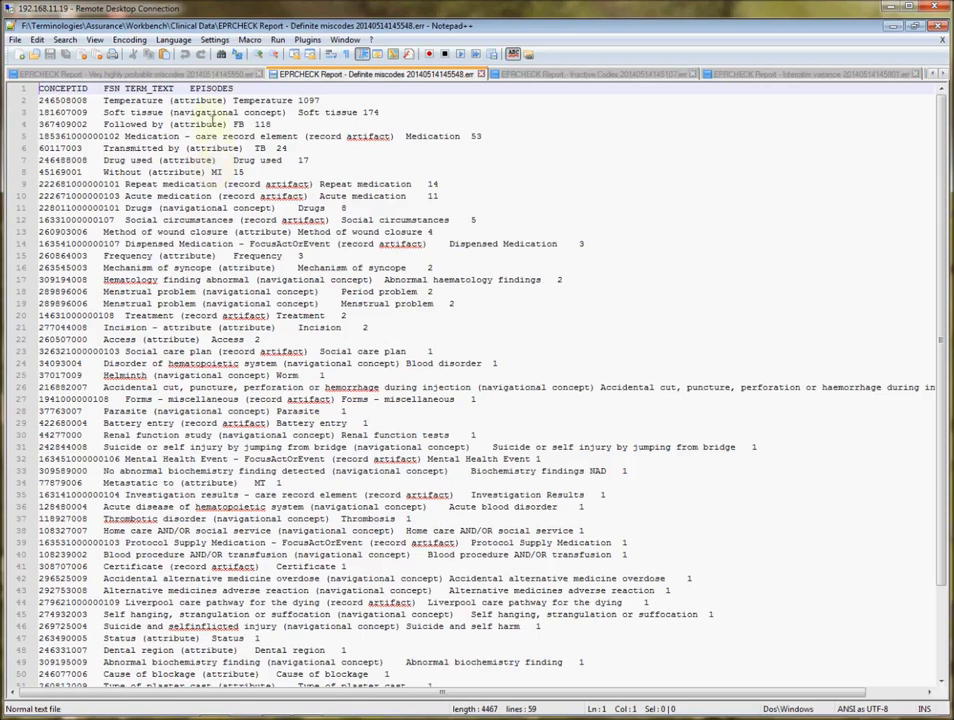
{"action": "left_click", "coordinate": [196, 76]}
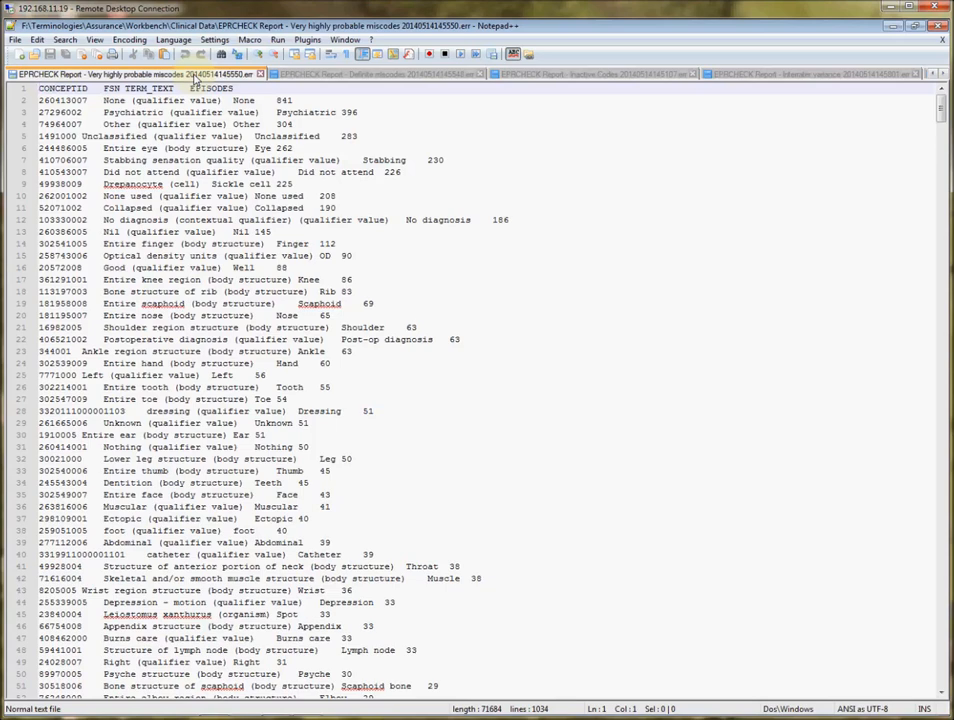
{"action": "left_click", "coordinate": [365, 74]}
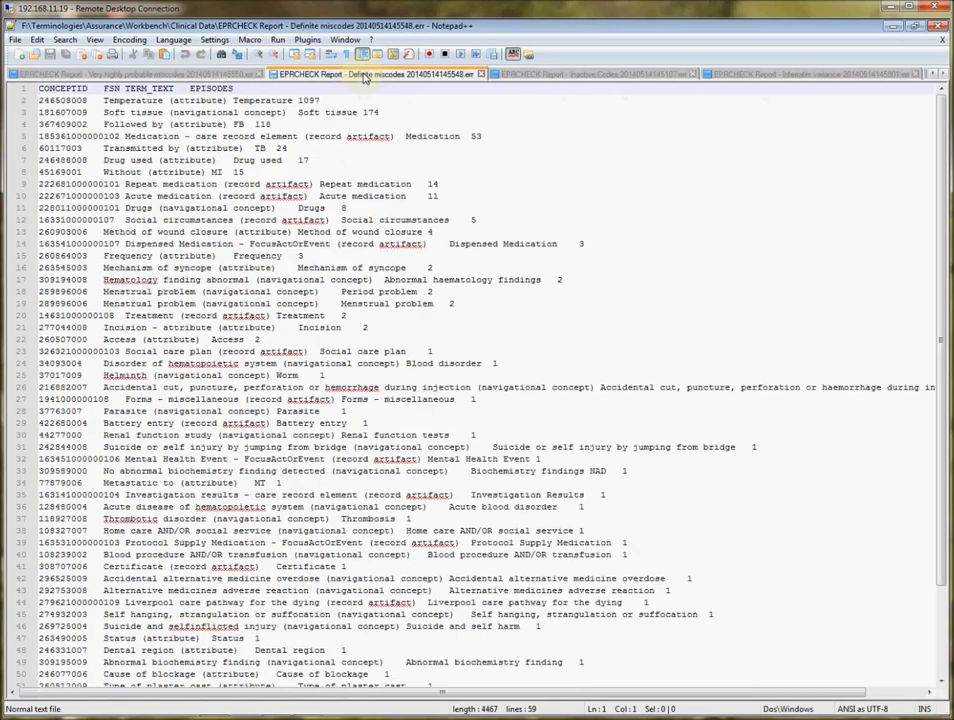
{"action": "left_click", "coordinate": [585, 75]}
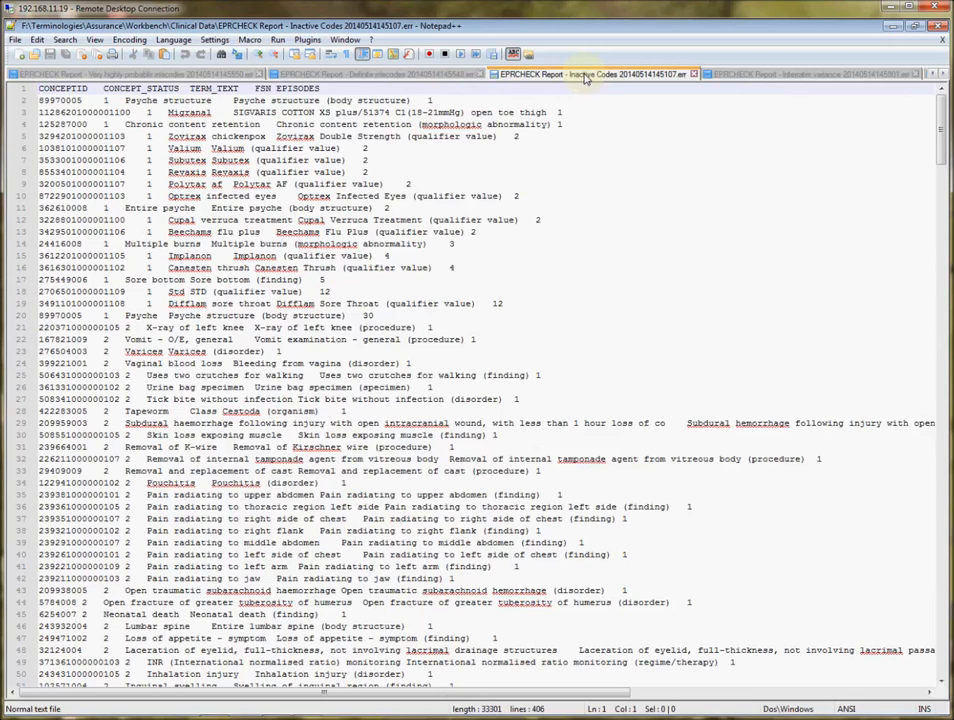
{"action": "left_click", "coordinate": [800, 78]}
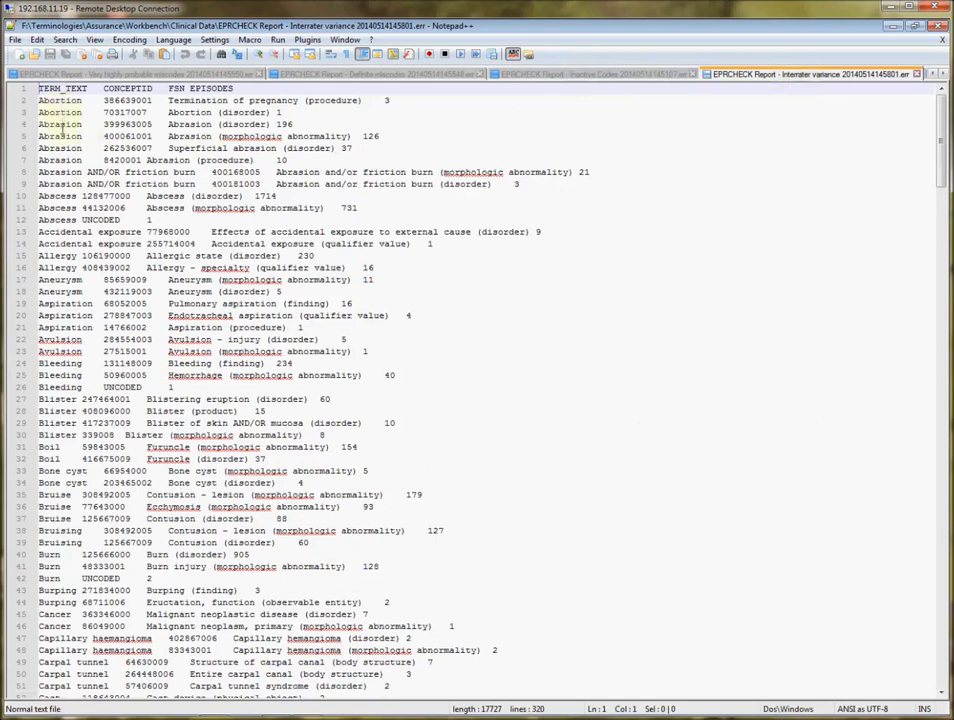
Examine the Abrasion entries in the interrater variance report, then close Notepad++ and the Clinical Data folder window
{"action": "double_click", "coordinate": [62, 123]}
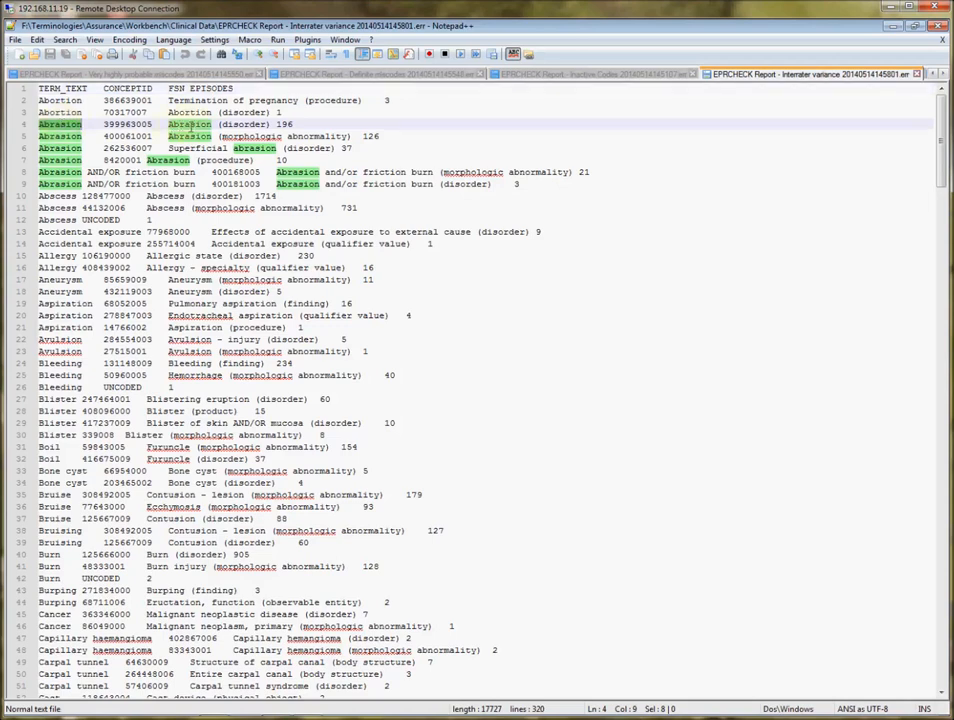
{"action": "double_click", "coordinate": [191, 124]}
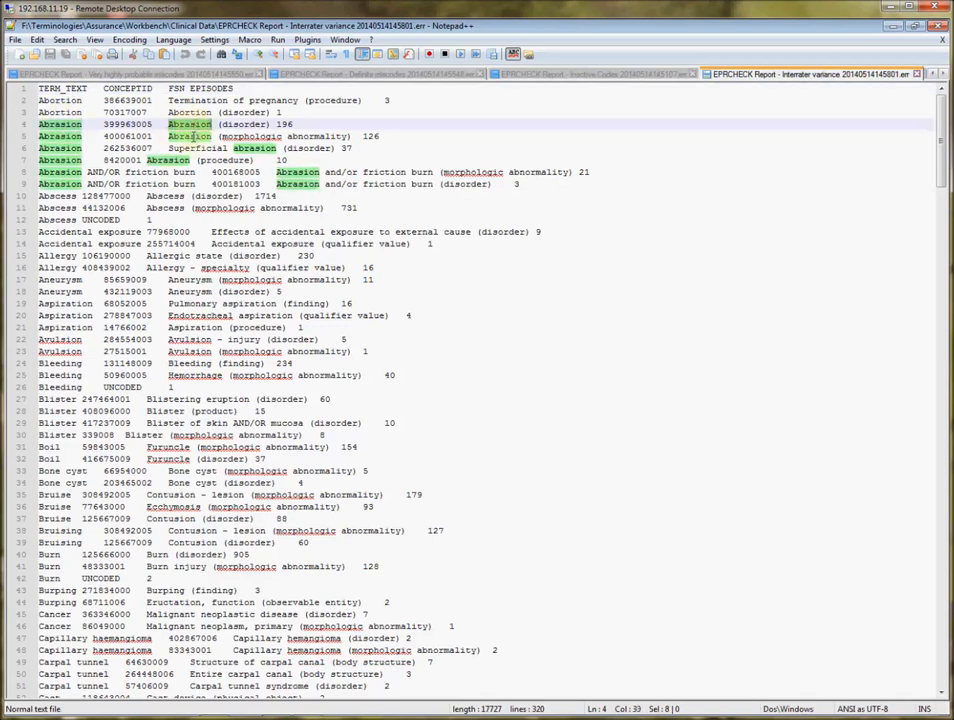
{"action": "double_click", "coordinate": [191, 136]}
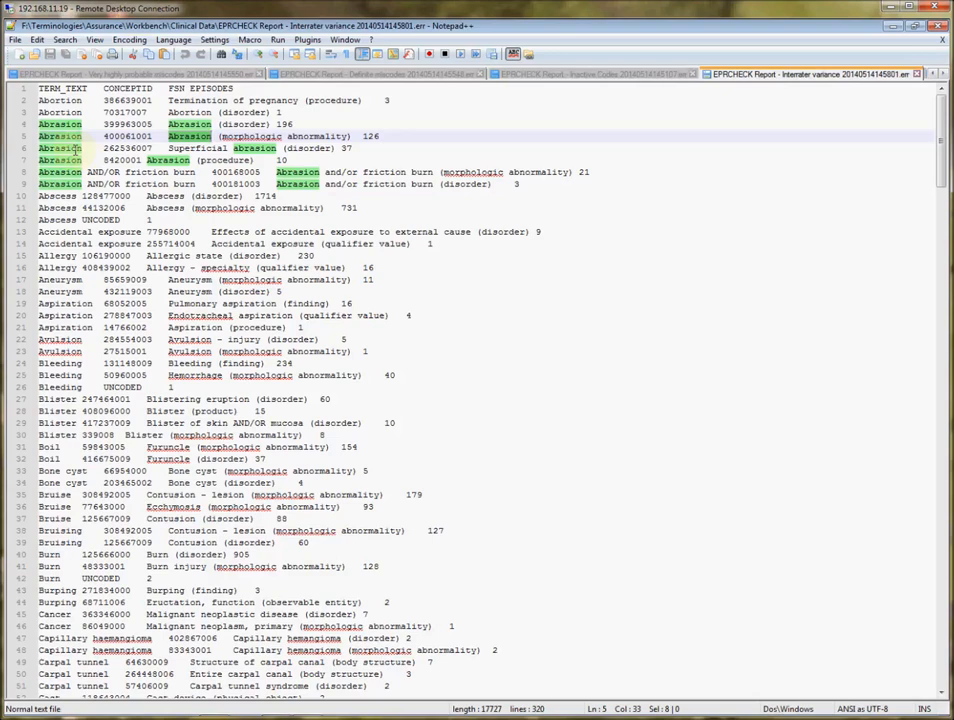
{"action": "left_click", "coordinate": [940, 28]}
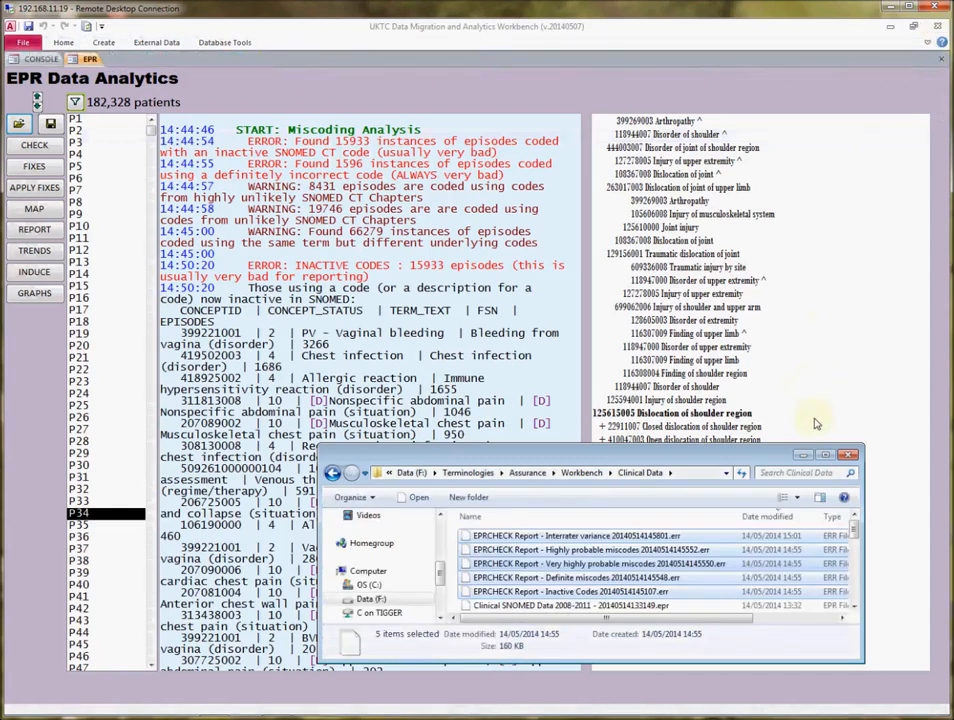
{"action": "left_click", "coordinate": [848, 454]}
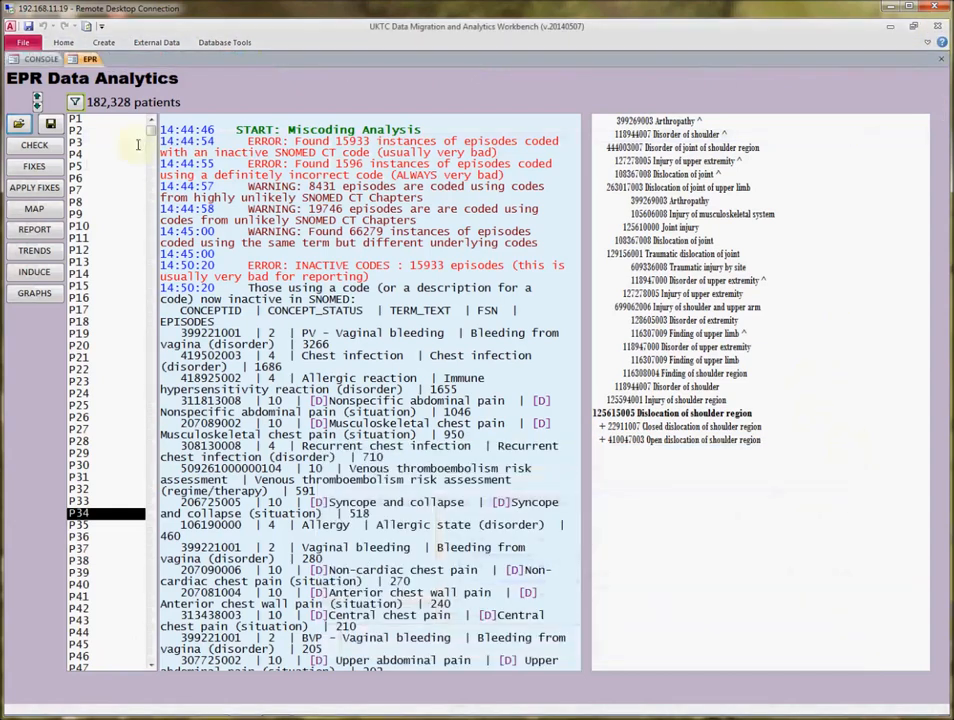
Open the miscode fixes list without loading a saved fix file and inspect the Leg swelling and High temperature miscodes
{"action": "left_click", "coordinate": [42, 170]}
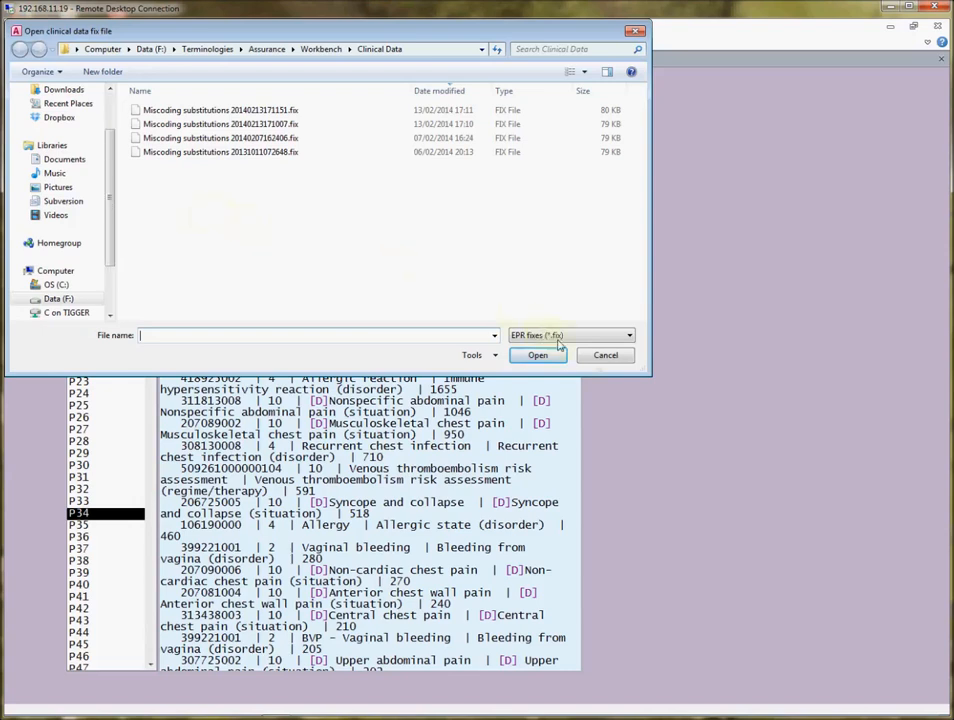
{"action": "left_click", "coordinate": [606, 356]}
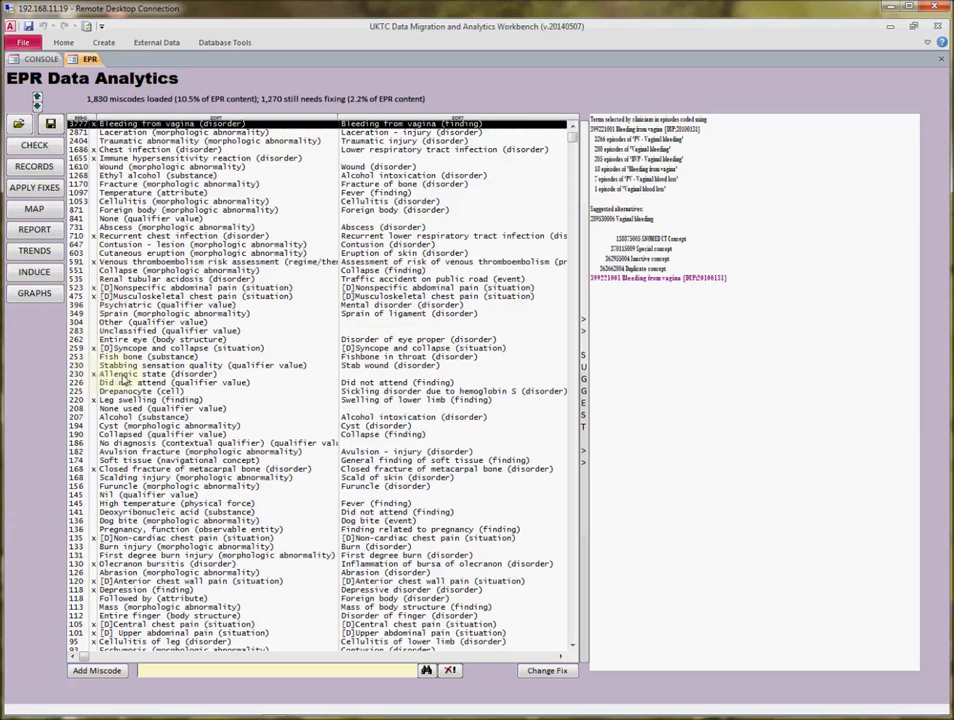
{"action": "left_click", "coordinate": [122, 400]}
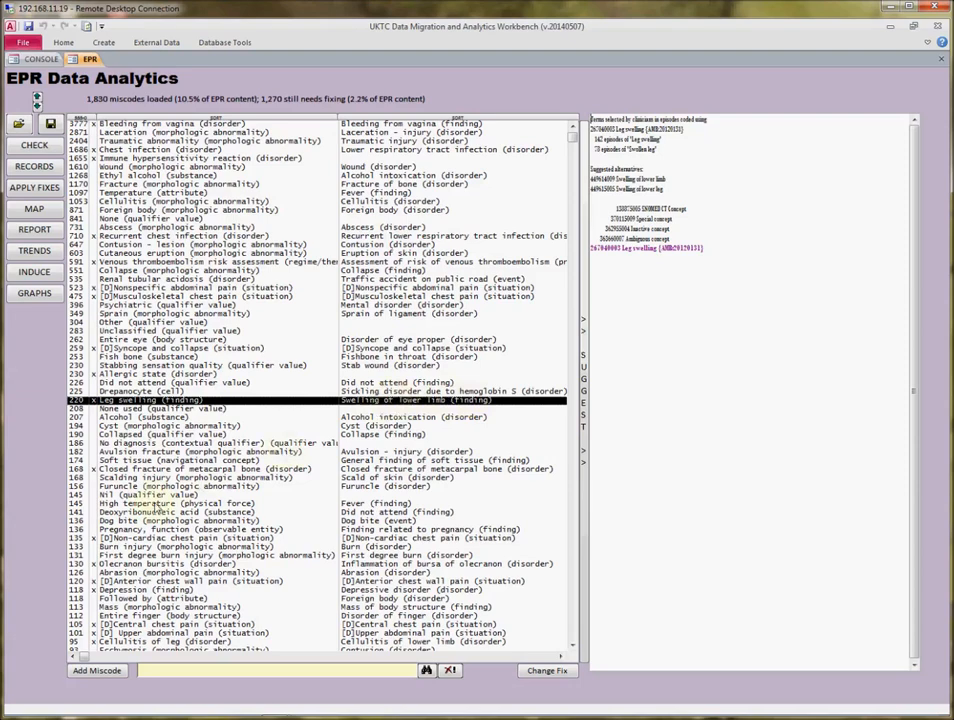
{"action": "left_click", "coordinate": [150, 506]}
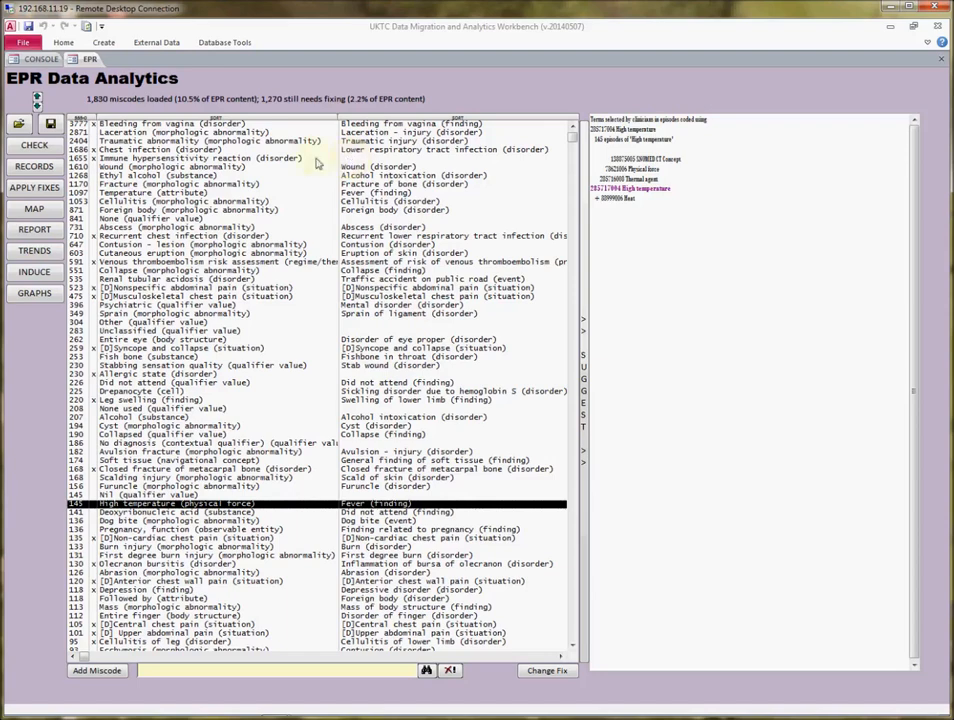
Add the suggested Allergic reaction concept as the fix for the Immune hypersensitivity reaction miscode
{"action": "left_click", "coordinate": [247, 160]}
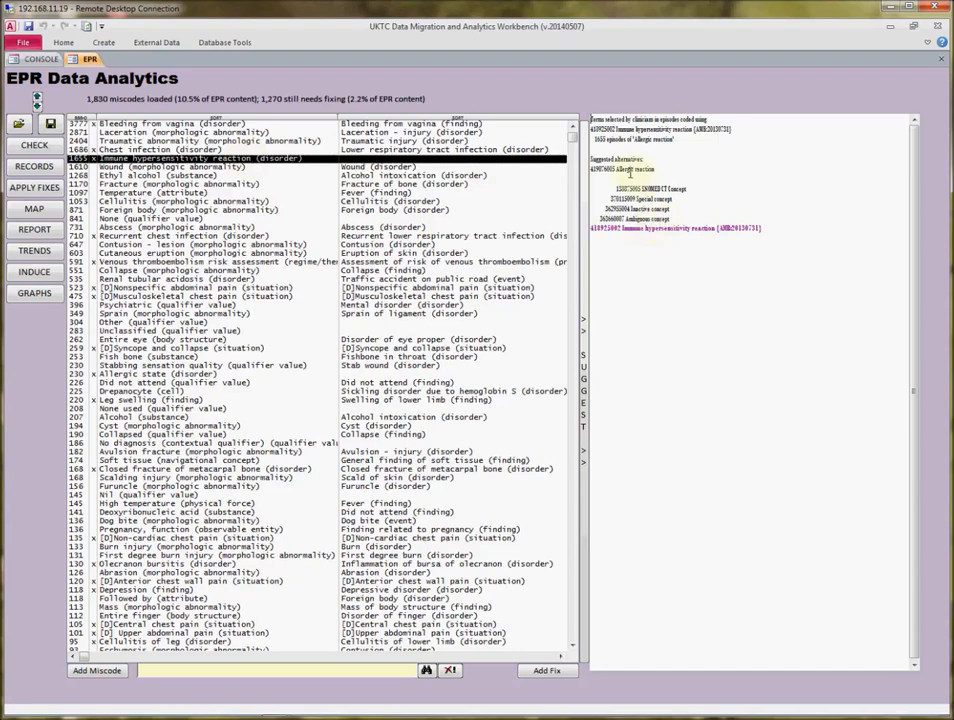
{"action": "double_click", "coordinate": [600, 169]}
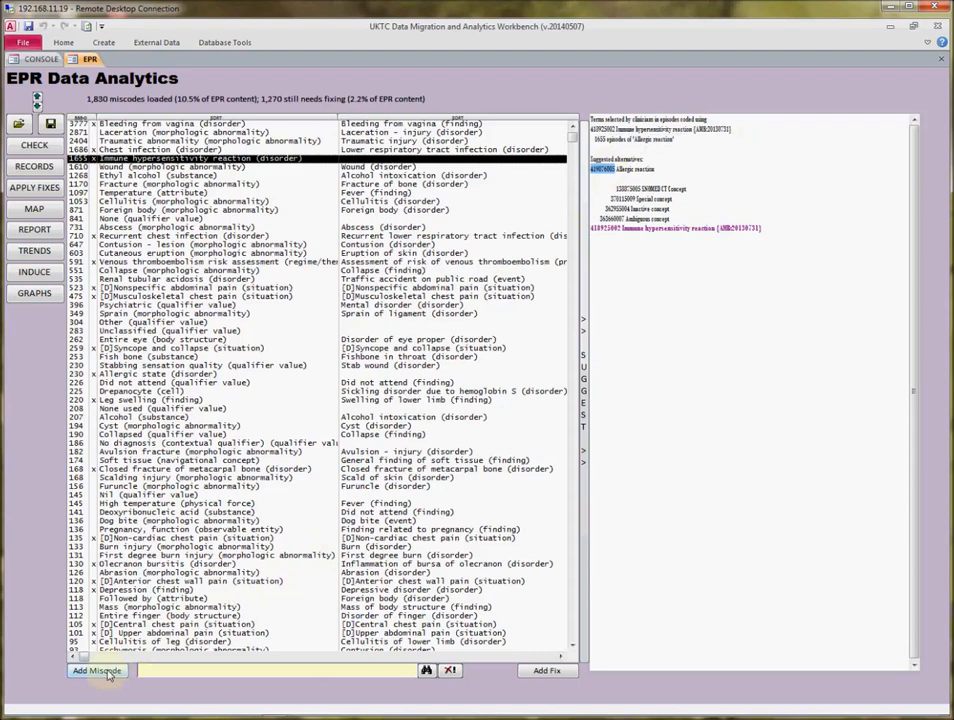
{"action": "left_click", "coordinate": [541, 675]}
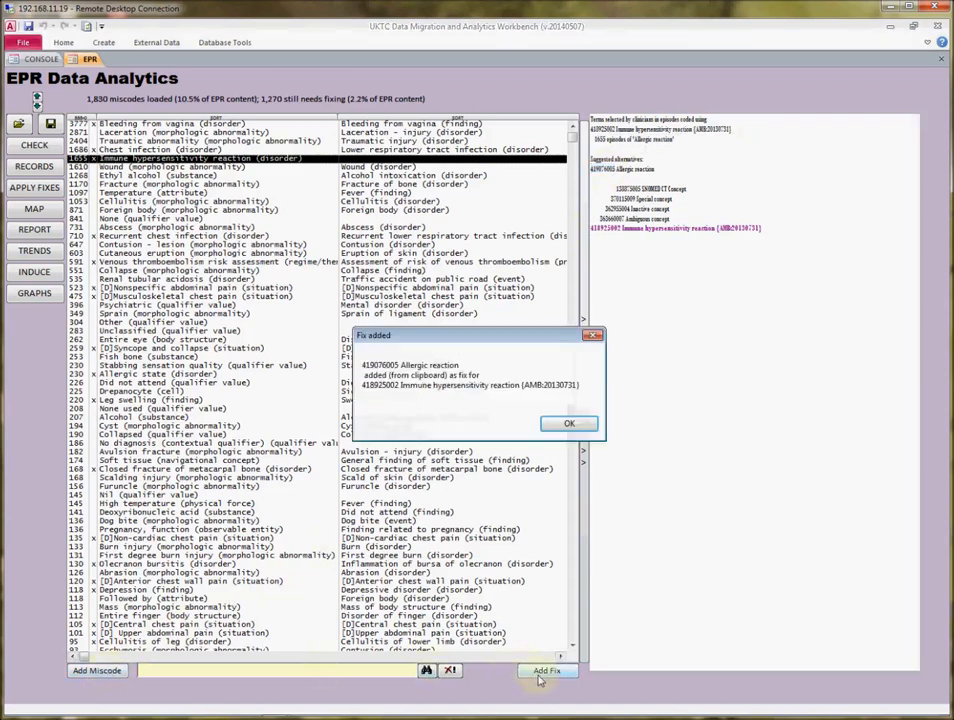
{"action": "left_click", "coordinate": [568, 424]}
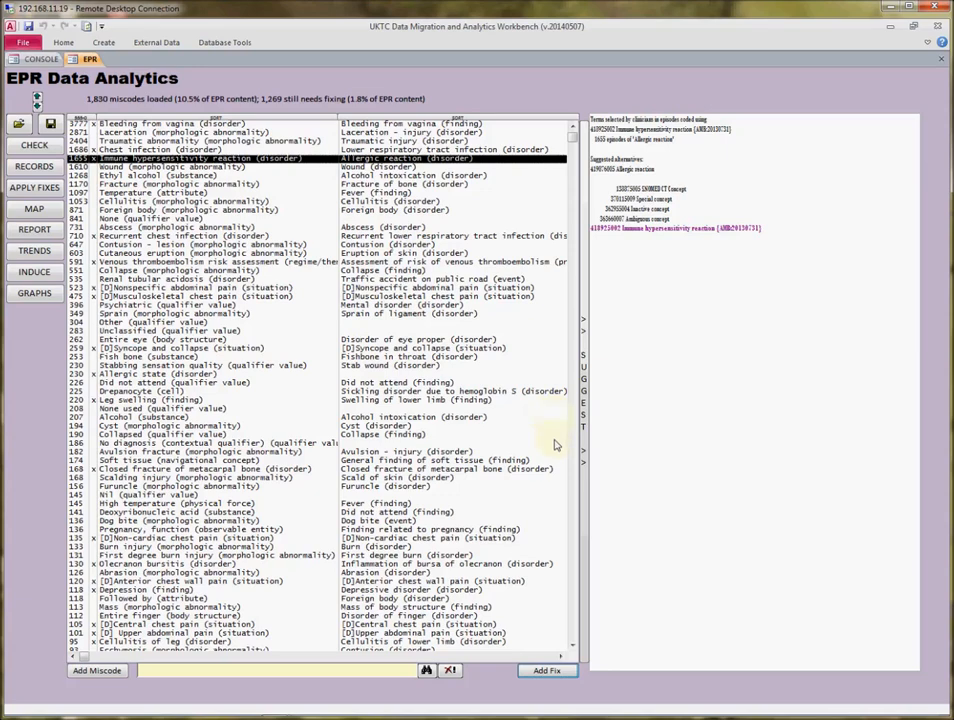
Search SNOMED for "elbow disorder" and add Disorder of elbow as the fix for the Entire elbow region miscode
{"action": "left_click", "coordinate": [572, 481]}
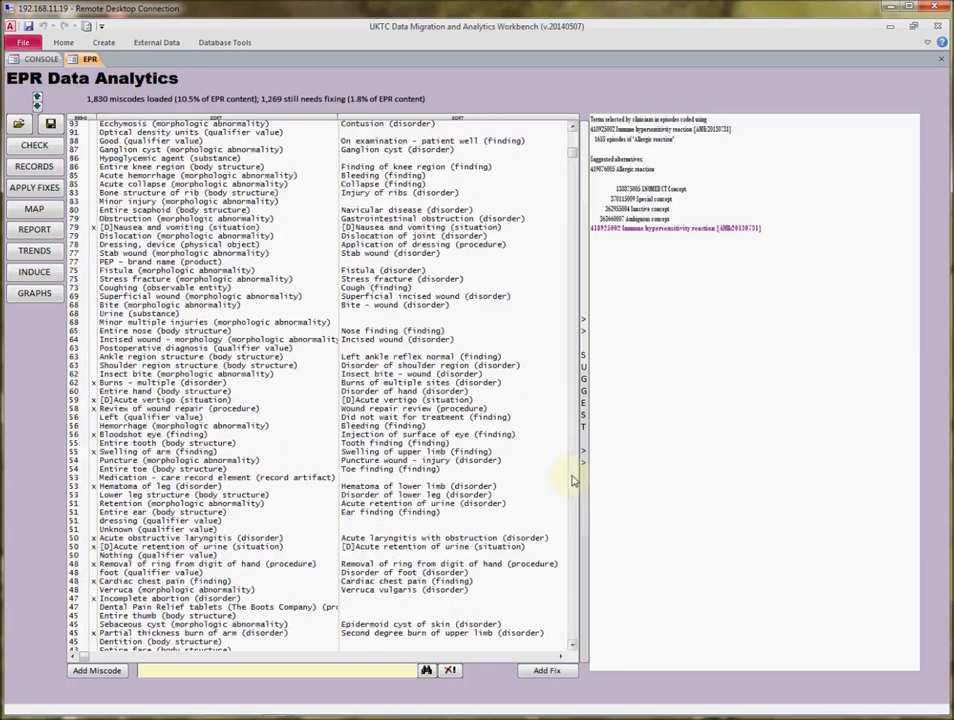
{"action": "left_click", "coordinate": [572, 481]}
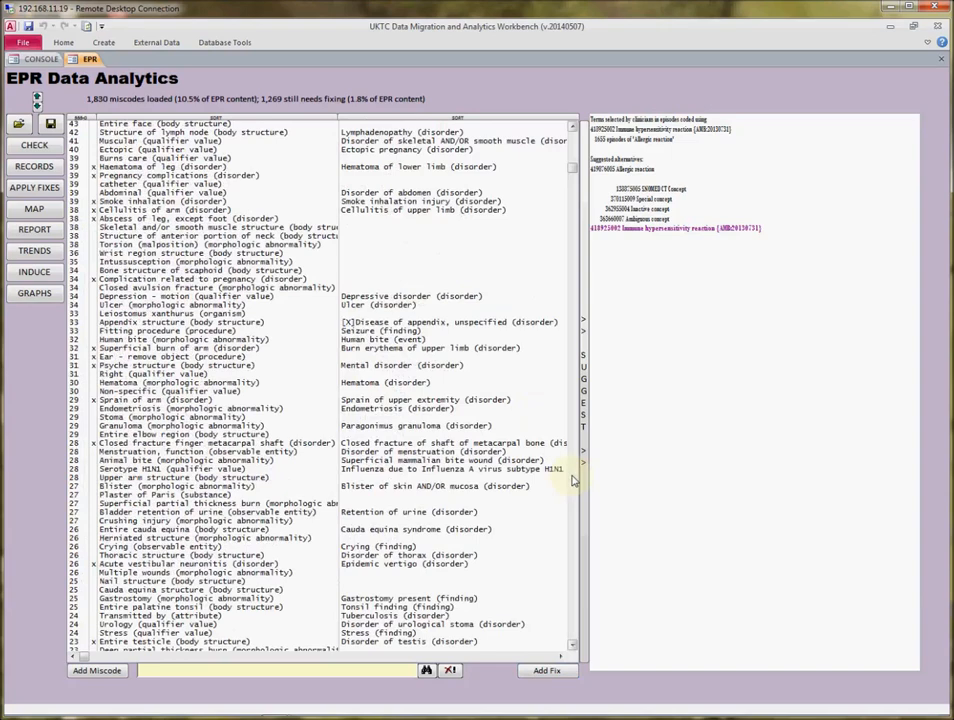
{"action": "left_click", "coordinate": [229, 437]}
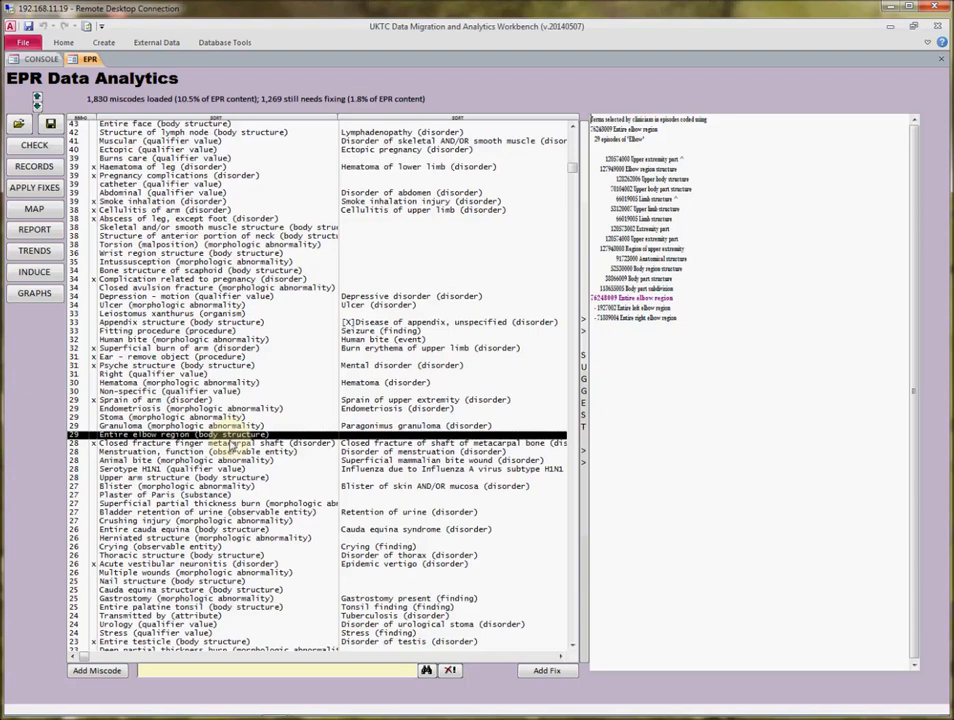
{"action": "left_click", "coordinate": [203, 672]}
{"action": "type", "text": "elbow disorder"}
{"action": "key", "text": "Return"}
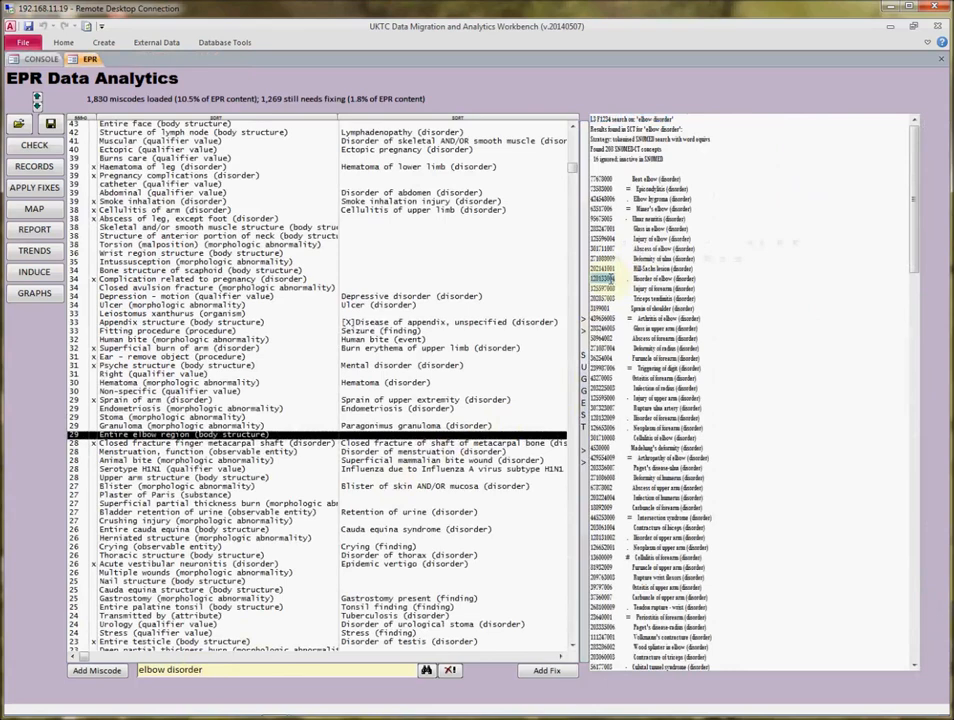
{"action": "left_click", "coordinate": [546, 671]}
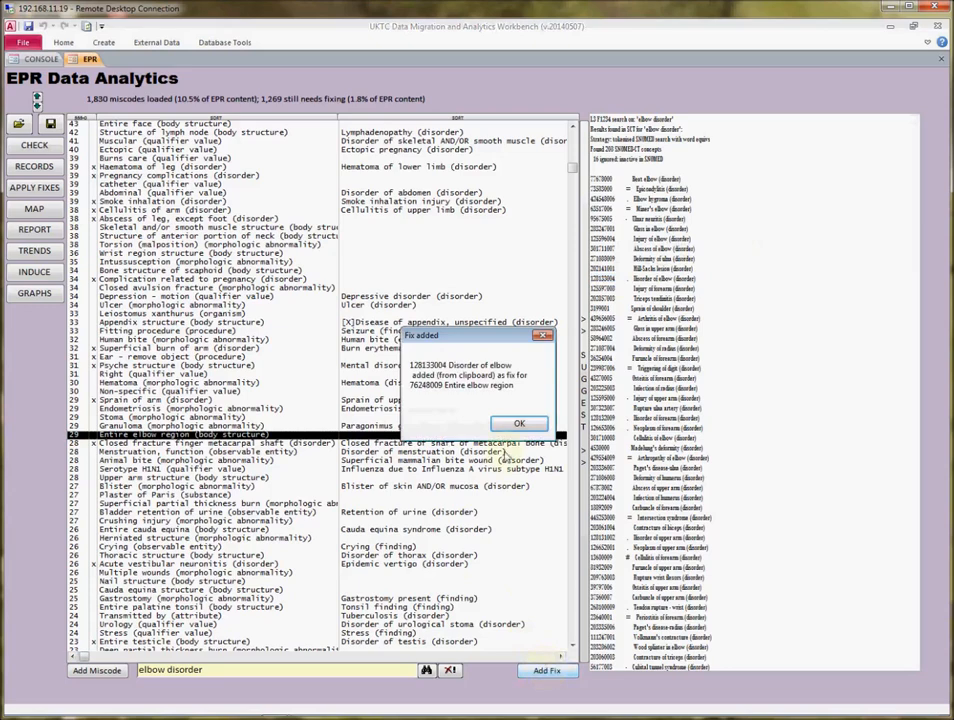
{"action": "left_click", "coordinate": [512, 424]}
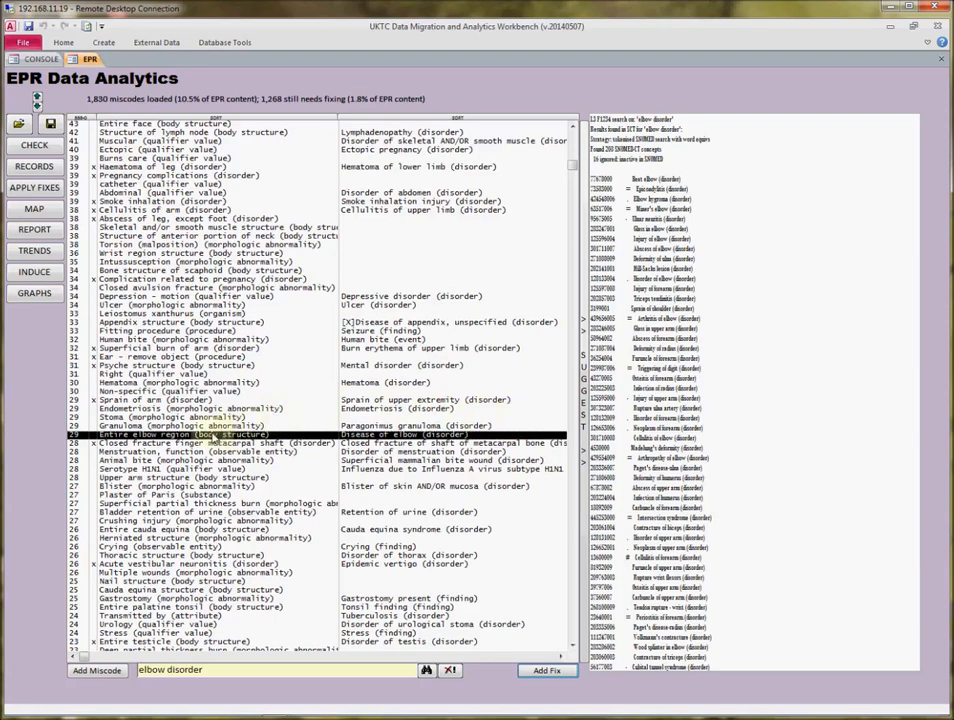
Review the Fitting procedure miscode and save the miscode fixes to a file in the Clinical Data folder
{"action": "left_click", "coordinate": [178, 331]}
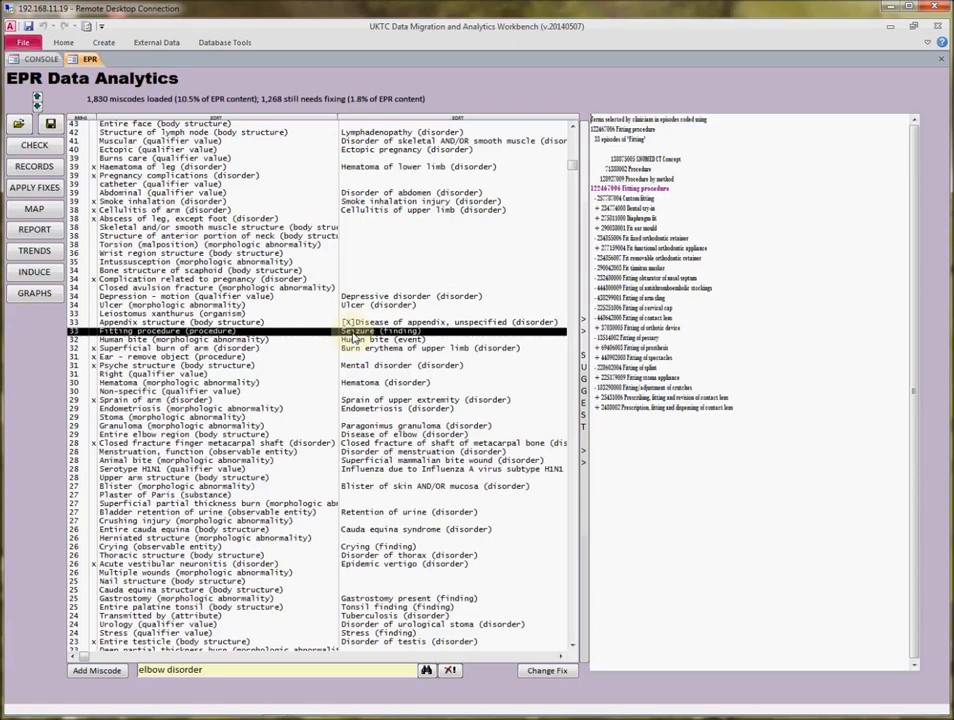
{"action": "left_click", "coordinate": [573, 457]}
{"action": "left_click", "coordinate": [573, 457]}
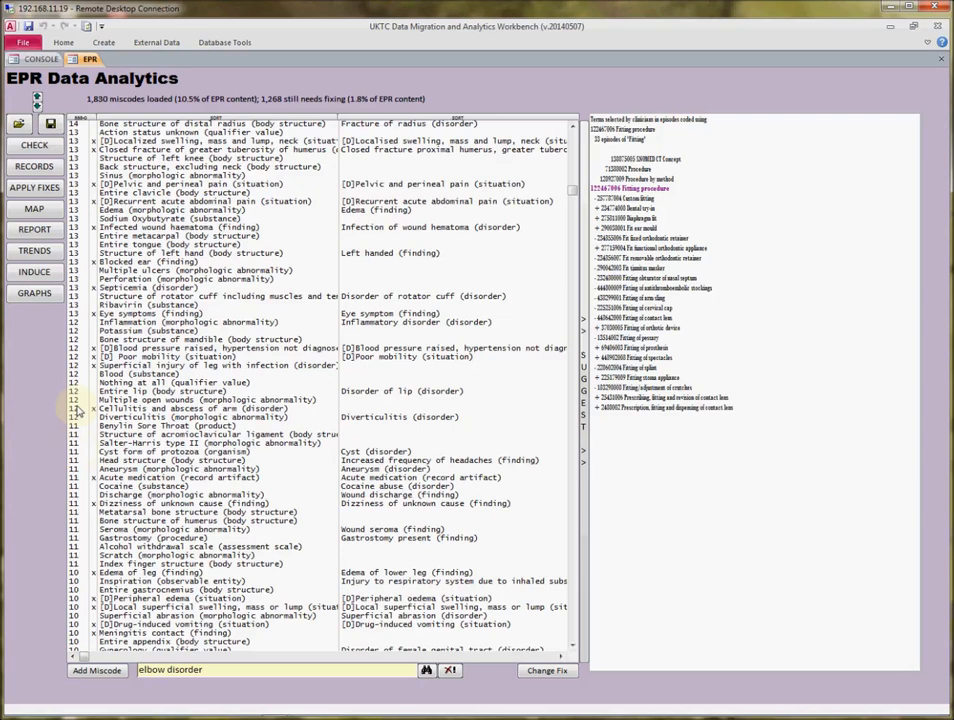
{"action": "left_click", "coordinate": [50, 124]}
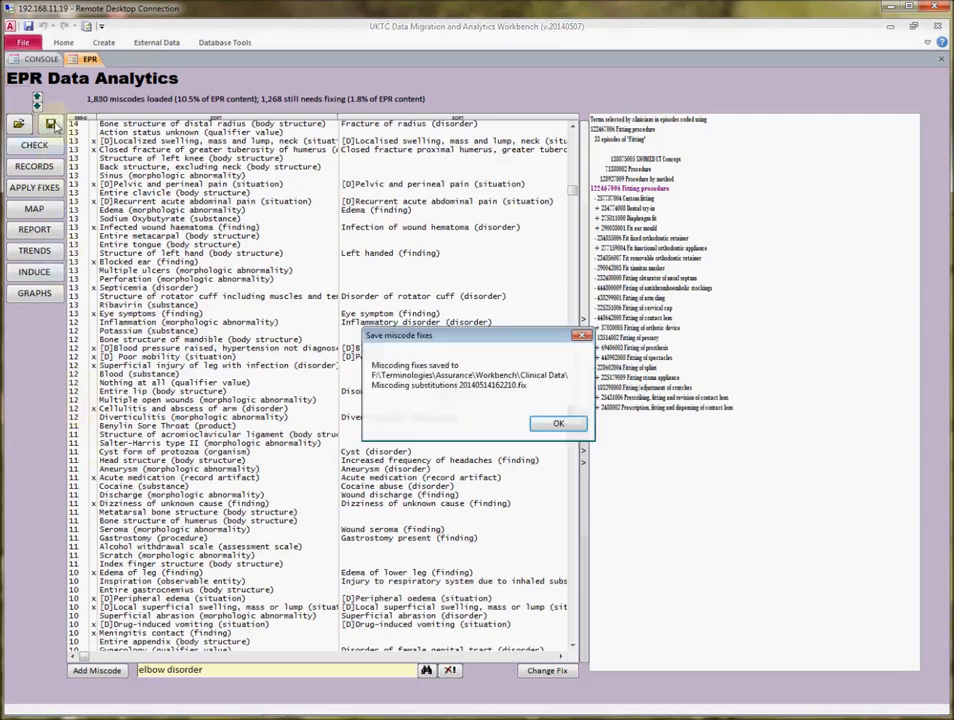
{"action": "left_click", "coordinate": [550, 425]}
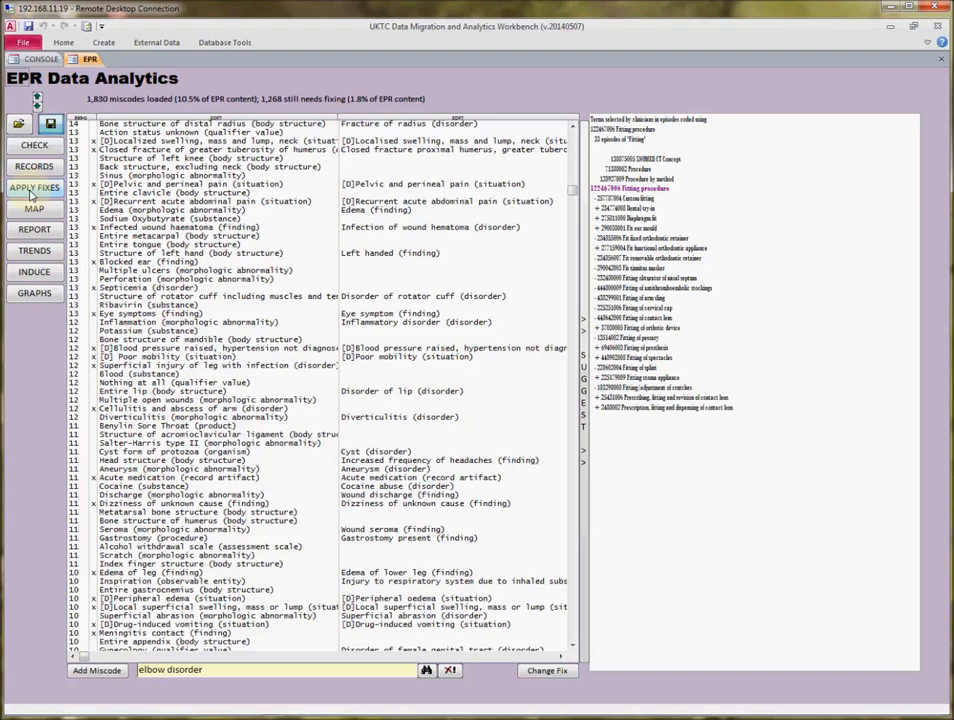
Apply the prepared fixes to repair the miscoding in the EPR data
{"action": "left_click", "coordinate": [31, 196]}
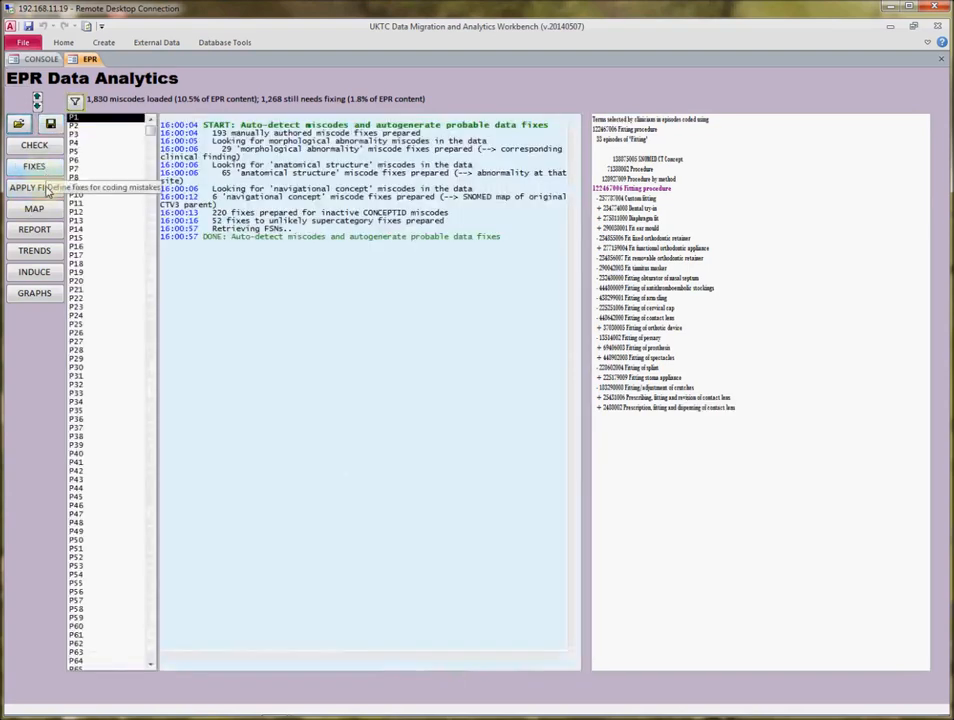
{"action": "left_click", "coordinate": [45, 191]}
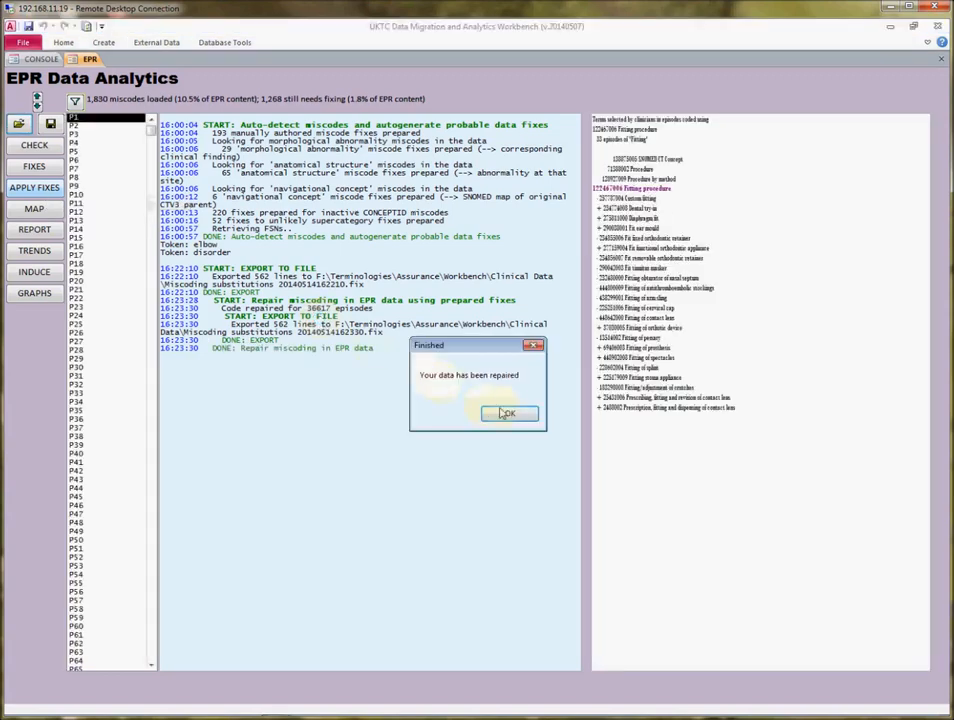
{"action": "left_click", "coordinate": [510, 414]}
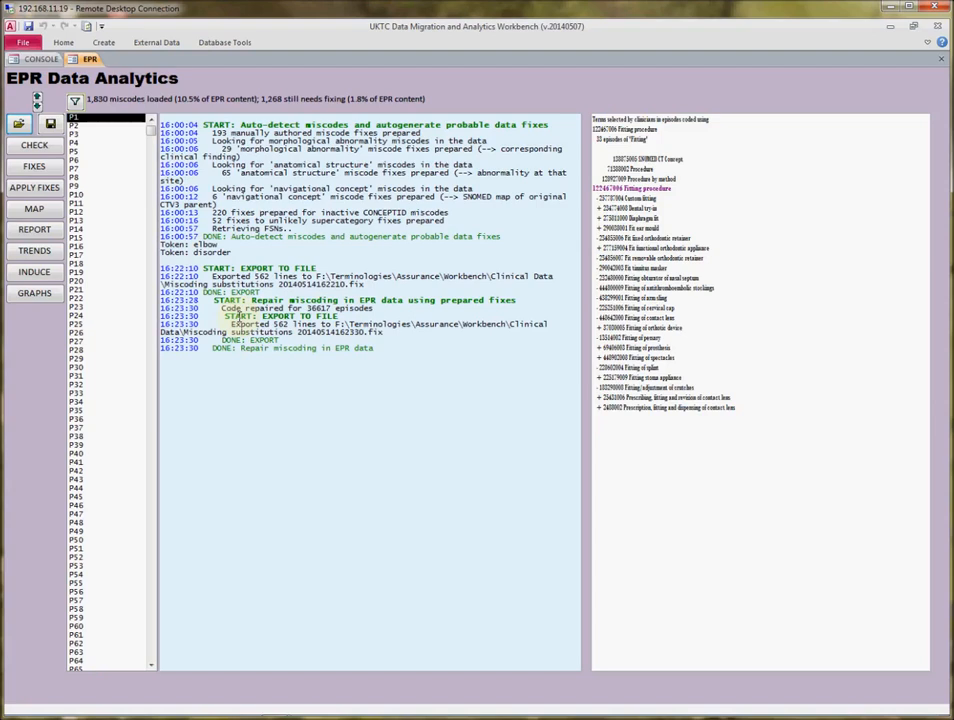
Map the EPR's SNOMED codes to READ, CTV3, ICD-10 and OPCS, then clear the console output
{"action": "left_click", "coordinate": [32, 211]}
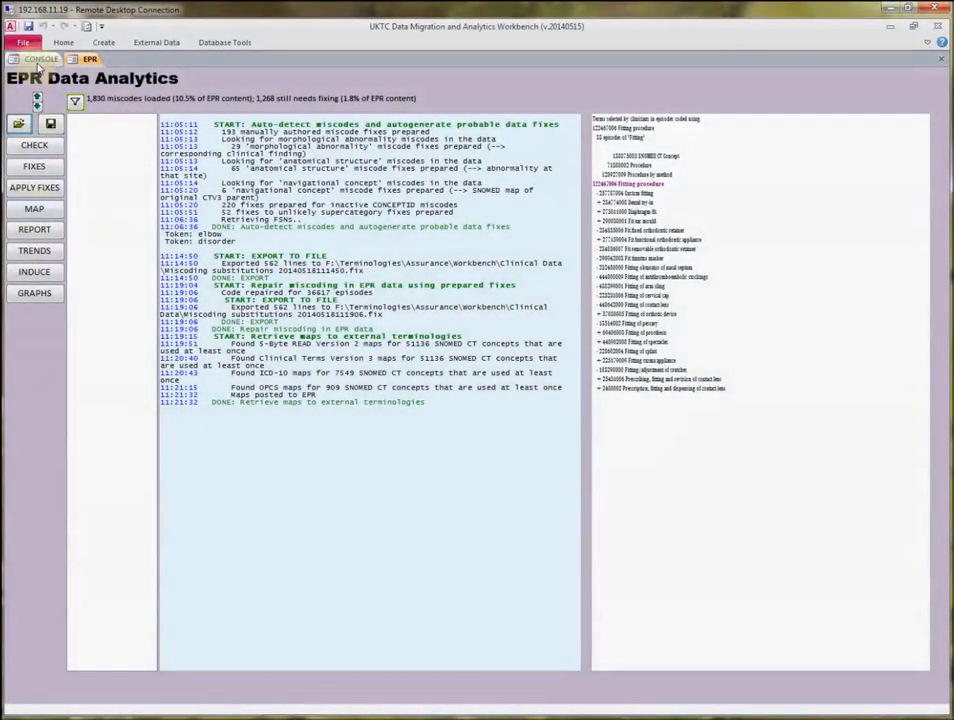
{"action": "left_click", "coordinate": [38, 62]}
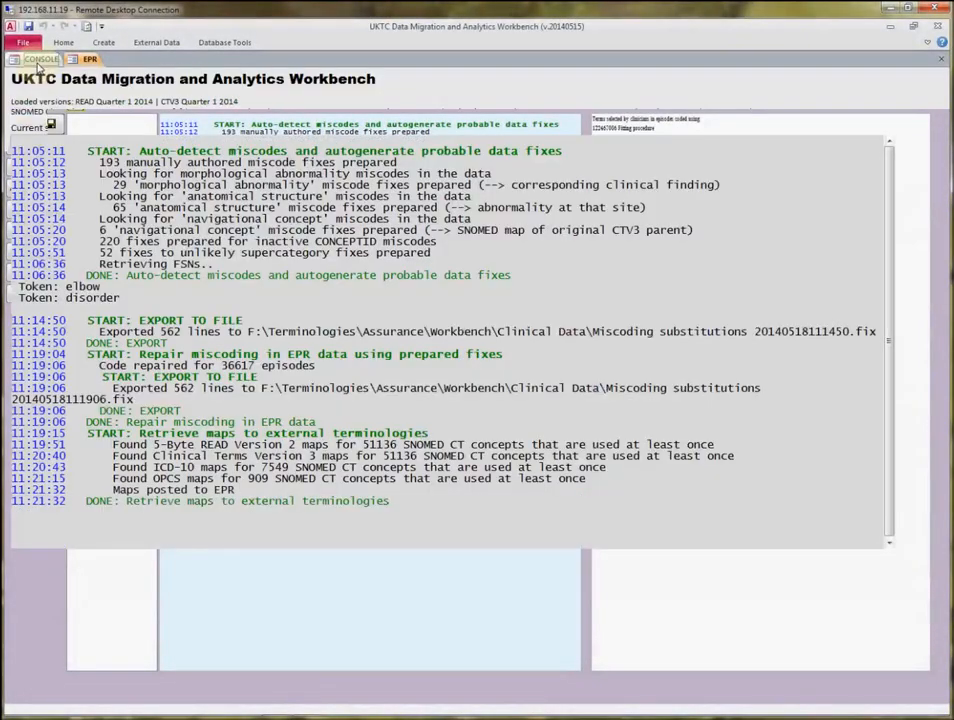
{"action": "left_click", "coordinate": [45, 573]}
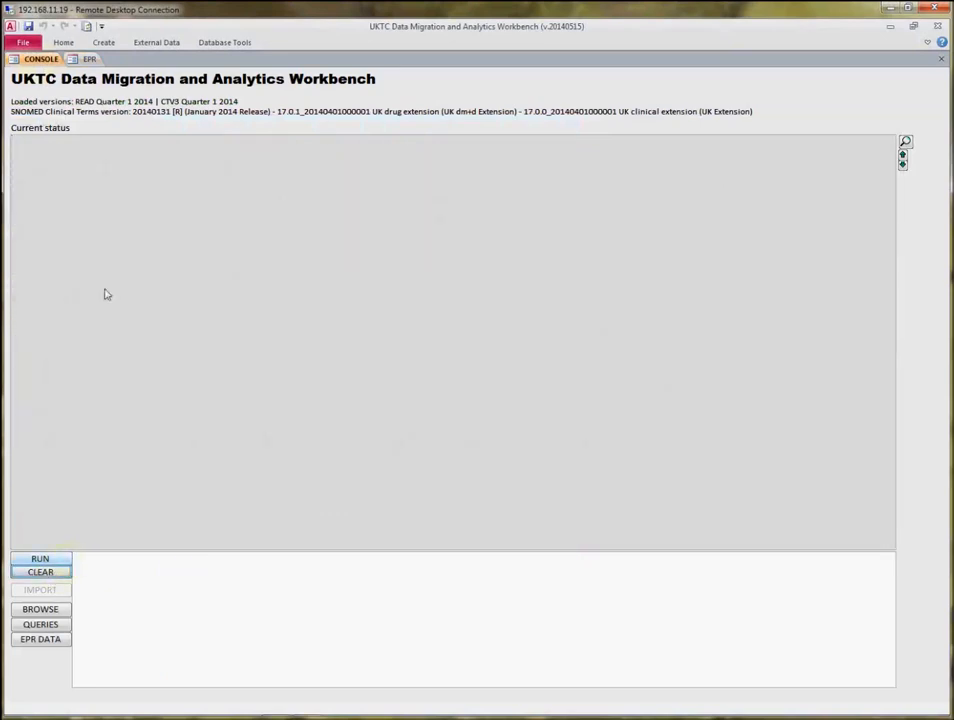